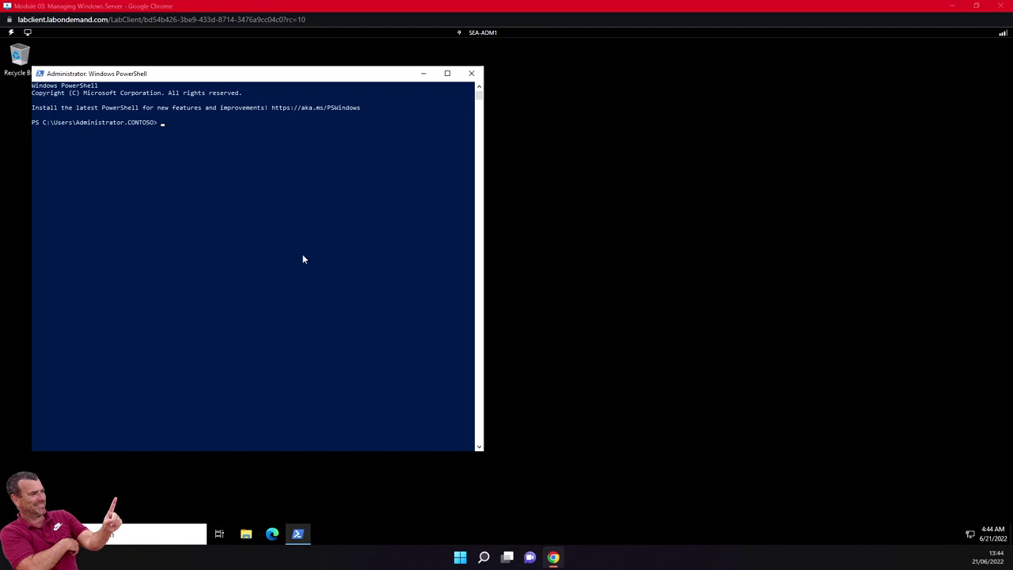
Enlarge the PowerShell console font and paste the Start-BitsTransfer command that downloads WindowsAdminCenter.msi.
click(41, 73)
click(71, 190)
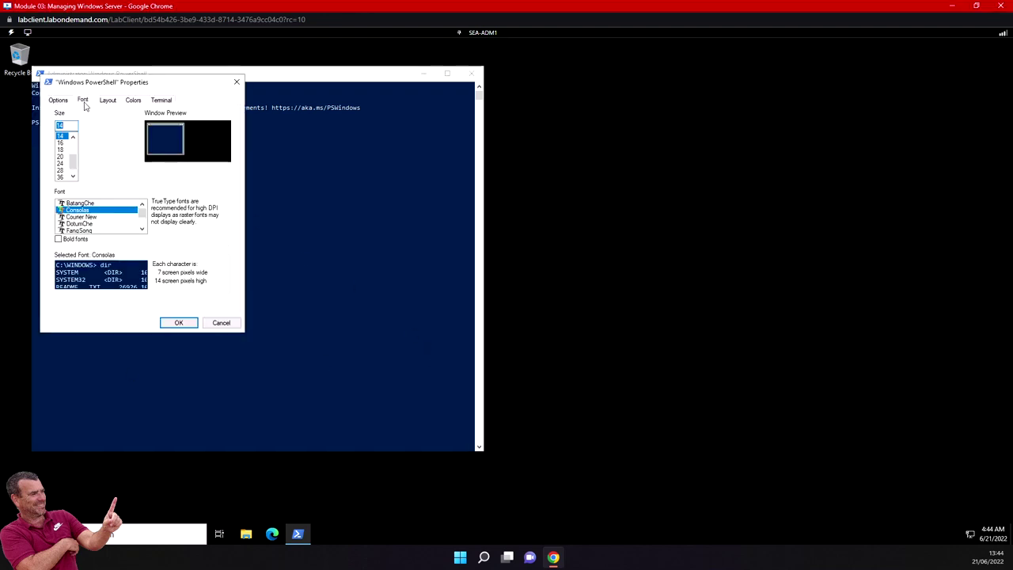
click(66, 166)
click(180, 323)
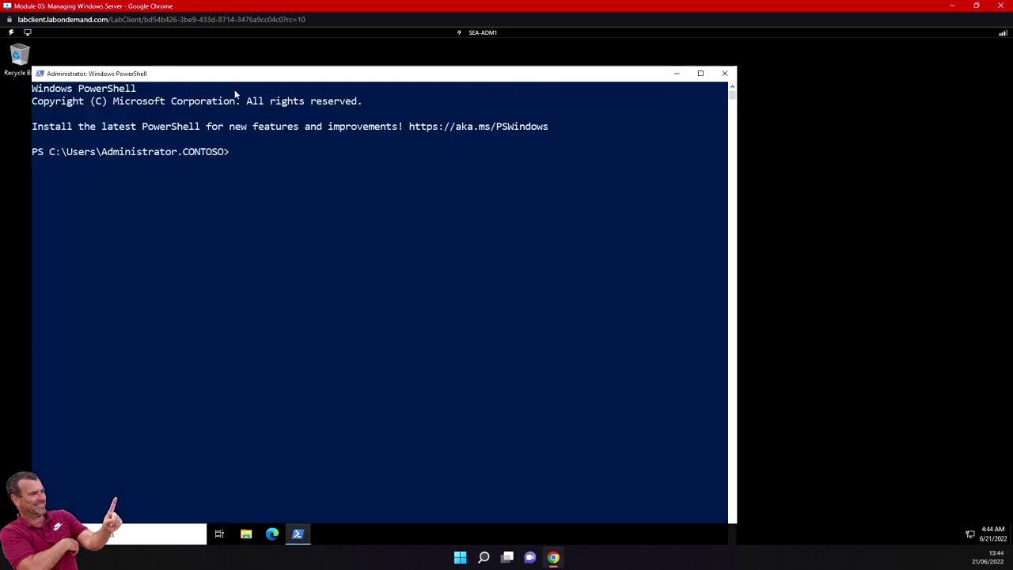
drag(237, 69, 238, 42)
right_click(237, 126)
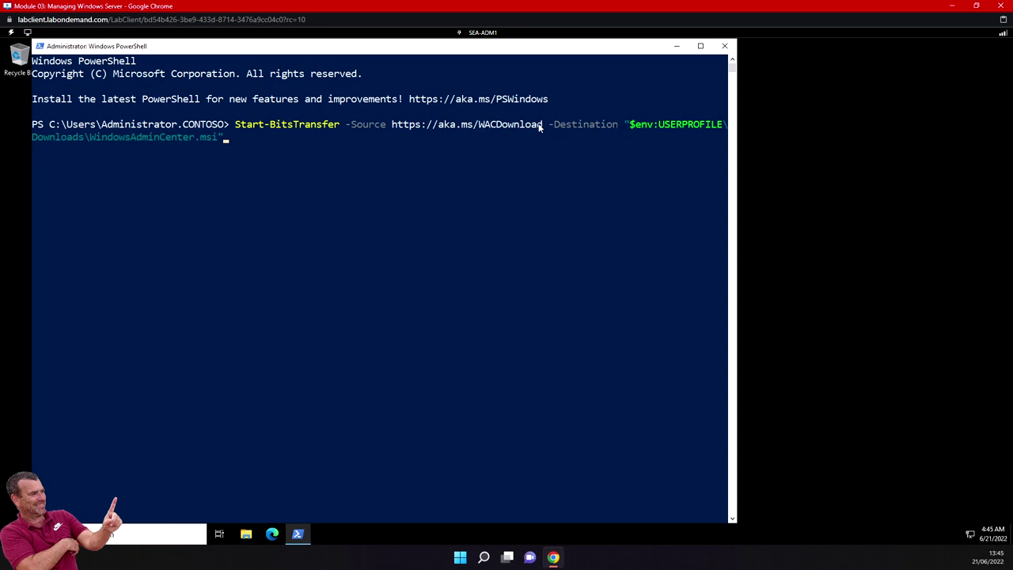
Run Start-BitsTransfer to download WindowsAdminCenter.msi, then paste the Start-Process msiexec install command.
click(354, 157)
key(Return)
key(Return)
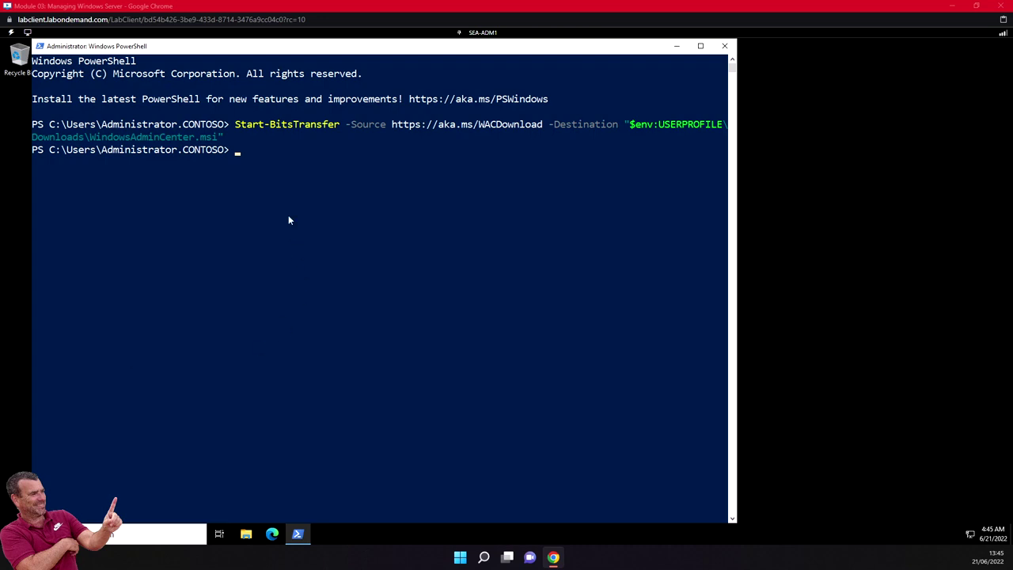
text(Start-Process msiexec.exe -Wait -ArgumentList "/i $env:USERPROFILE\Downloads\WindowsAdminCenter.msi /qn /L*v log.txt REGISTRY_REDIRECT_PORT_80=1 SME_PORT=443 SSL_CERTIFICATE_OPTION=generate")
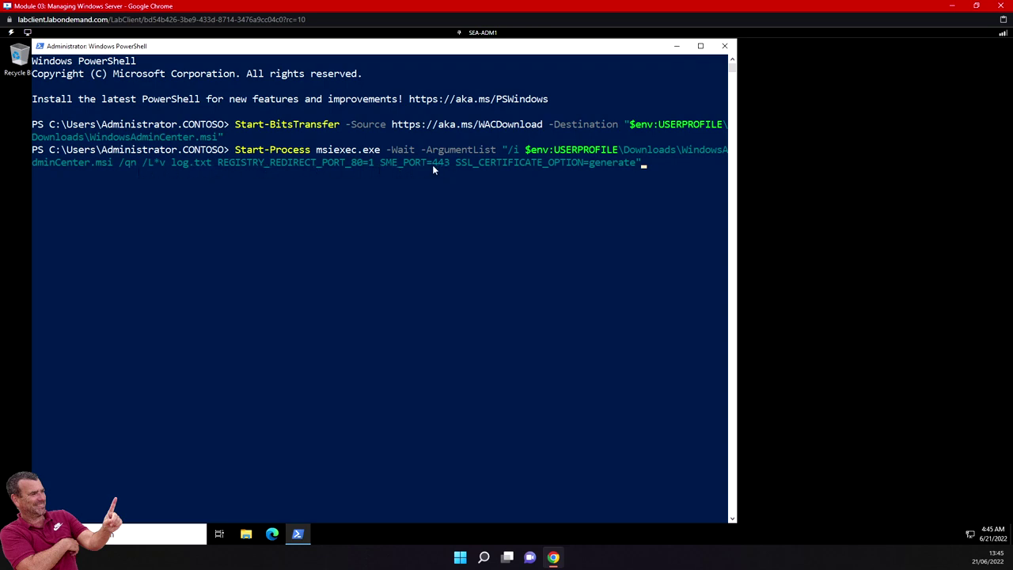
Run the silent msiexec Windows Admin Center install, then open Microsoft Edge once it finishes.
click(653, 164)
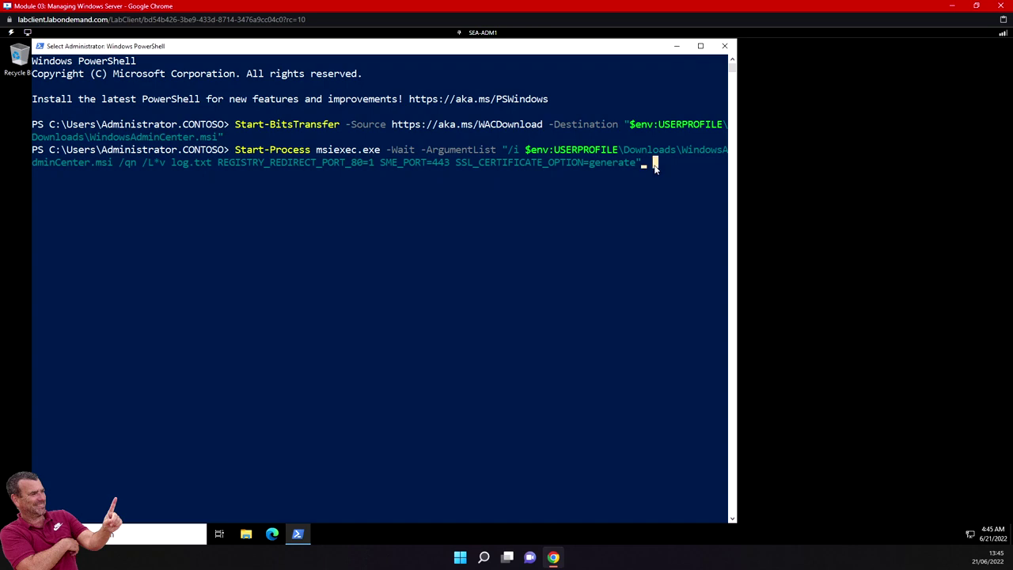
key(Return)
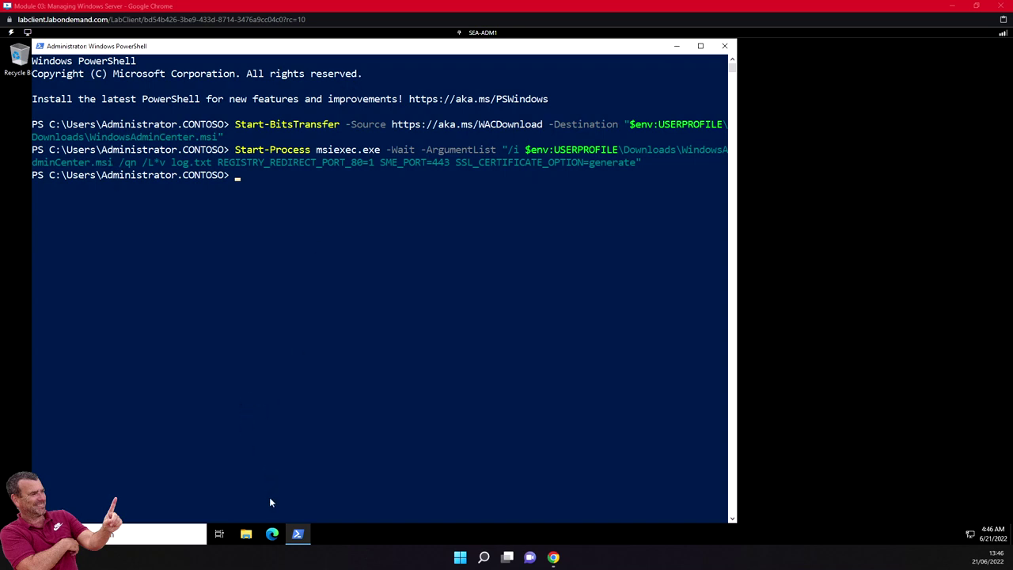
click(273, 535)
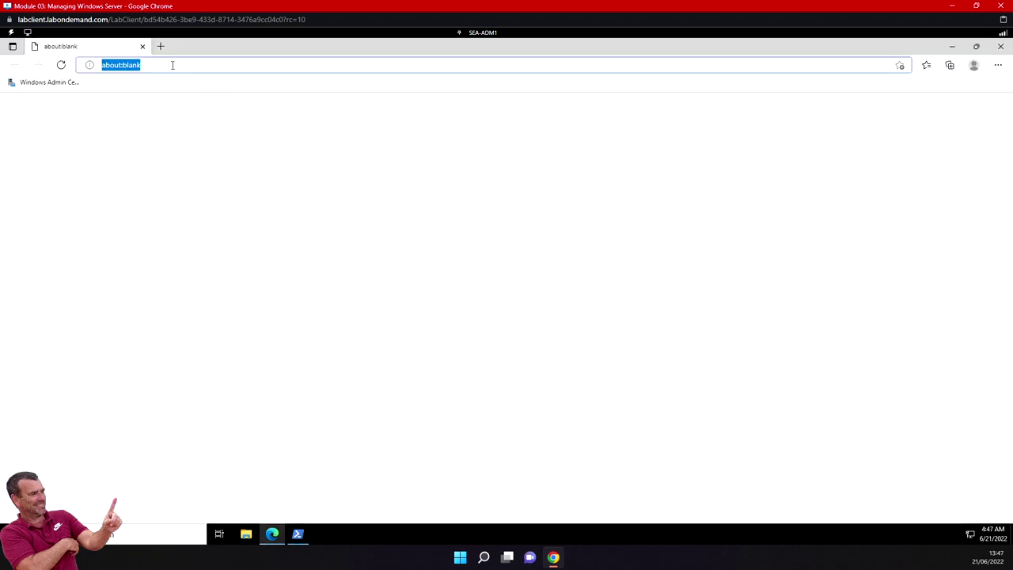
key(BackSpace)
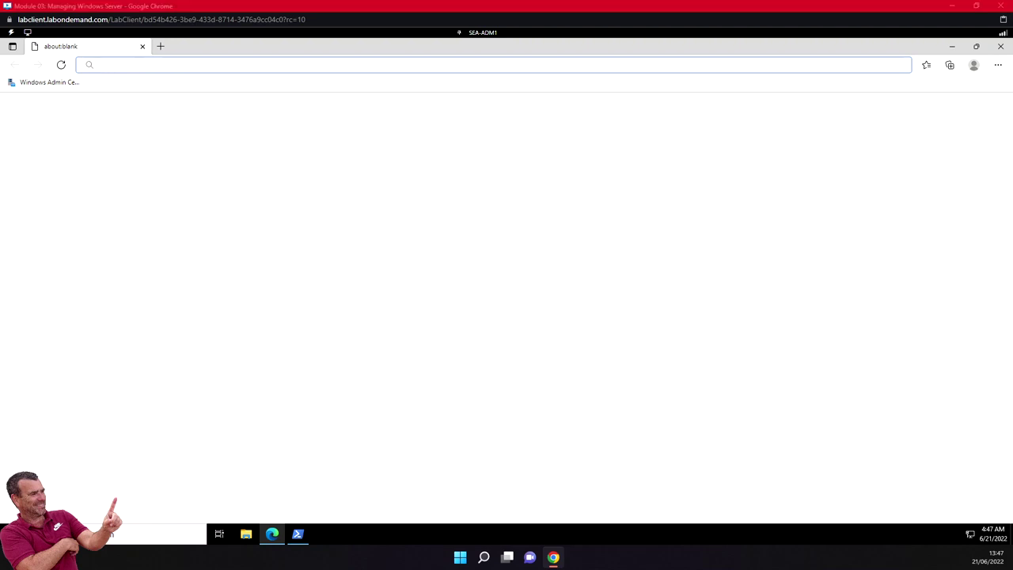
click(107, 62)
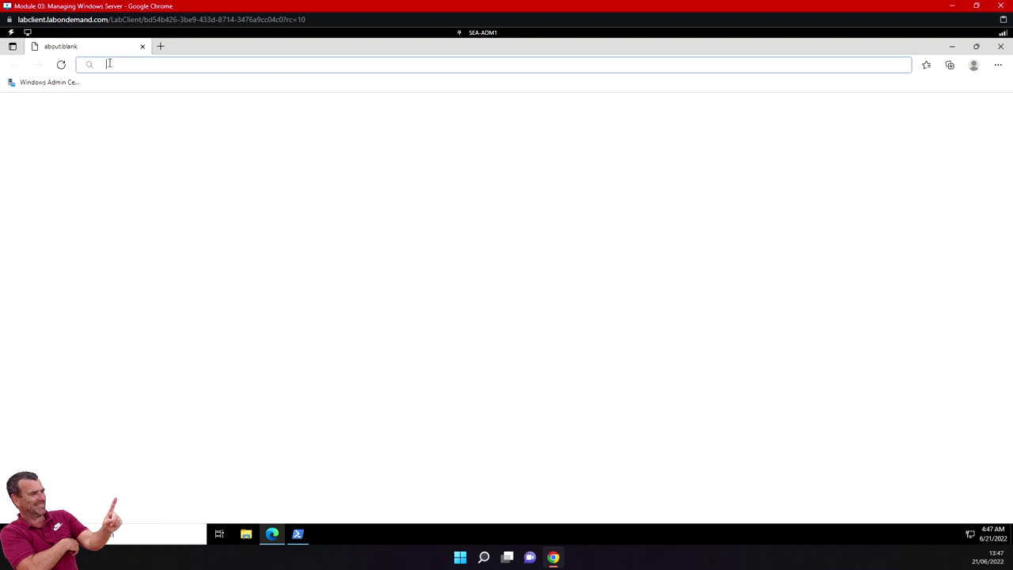
text(https://SEA-ADM1.contoso.com)
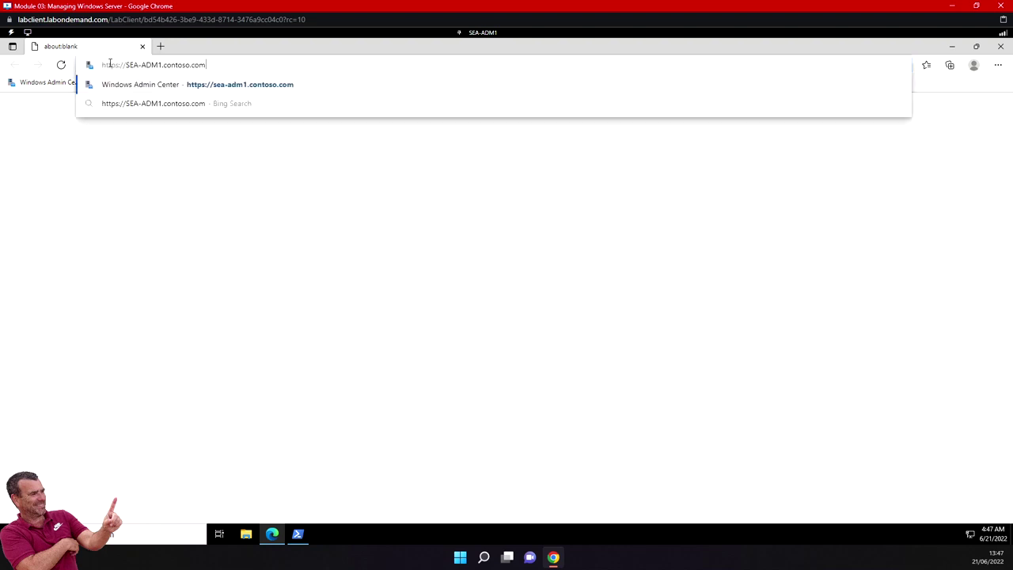
key(Return)
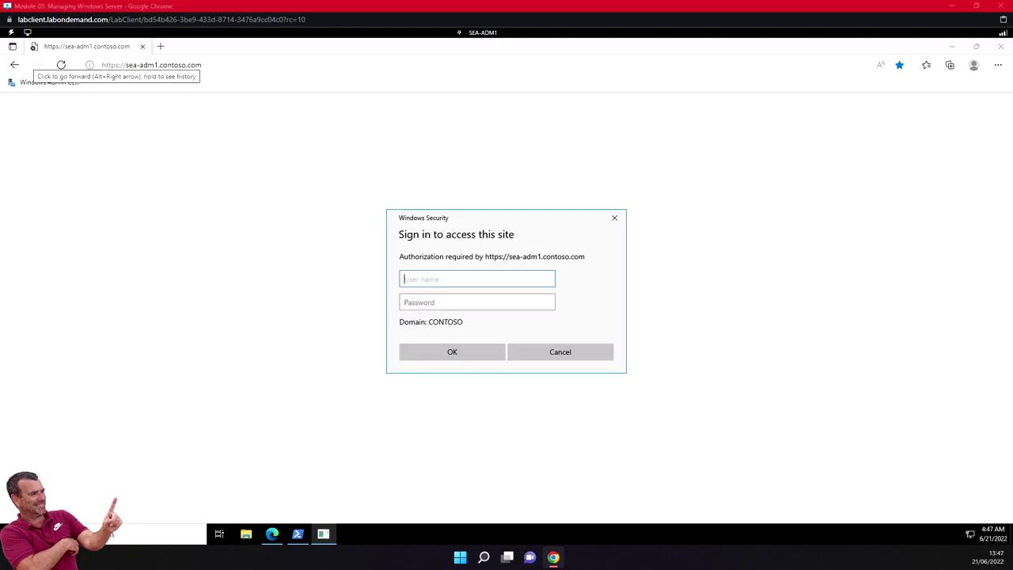
Sign in with the CONTOSO domain administrator user name and its password.
text(CONTOSO\Administrator)
click(438, 302)
text(Pa55w.)
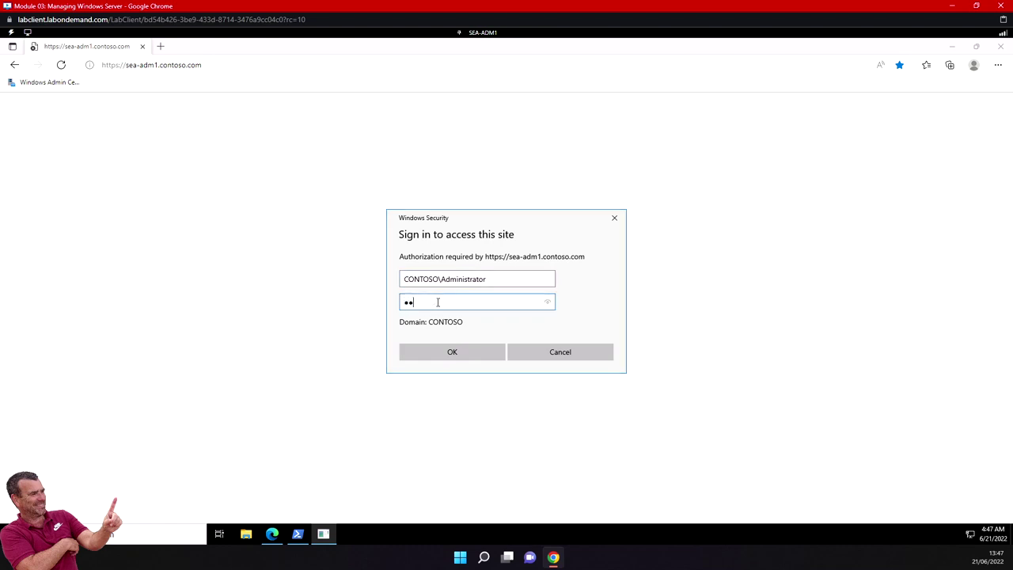
text(rd)
key(Return)
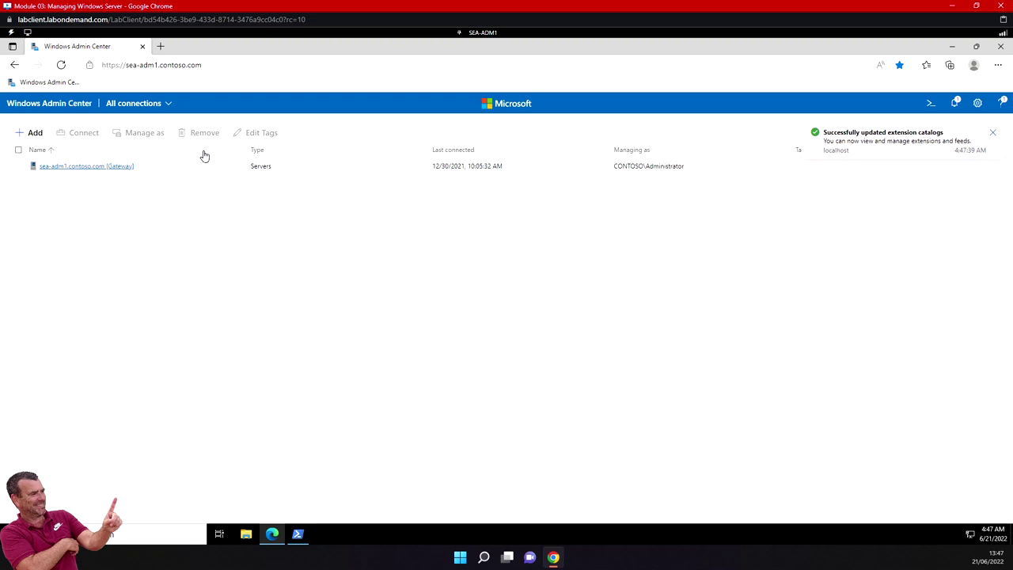
Choose + Add, then Add under Servers to bring up the add-server form.
click(35, 133)
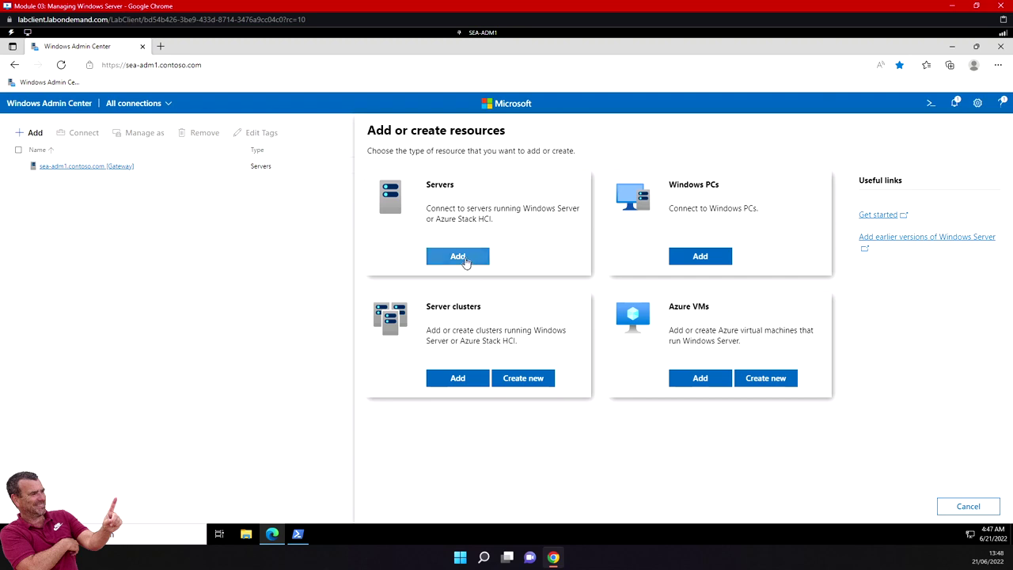
click(464, 258)
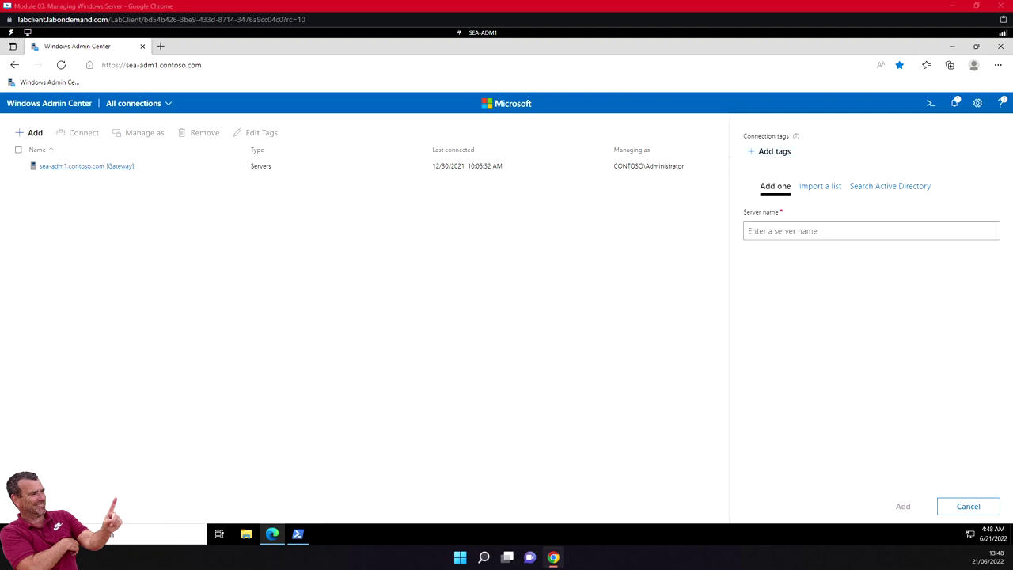
Add server sea-dc1.contoso.com using another account with the CONTOSO administrator user name and password.
click(781, 228)
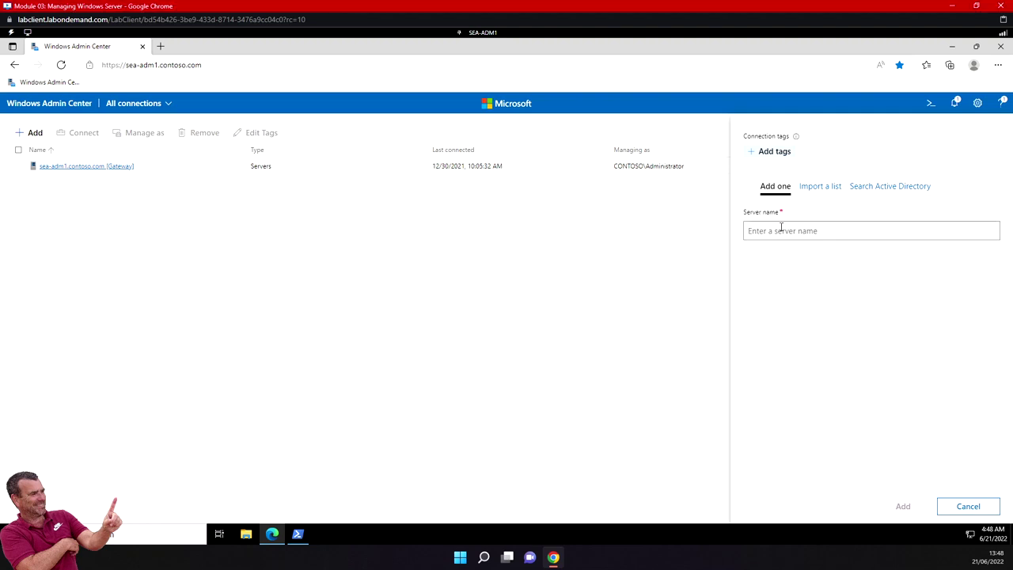
text(sea-dc1.contoso.com)
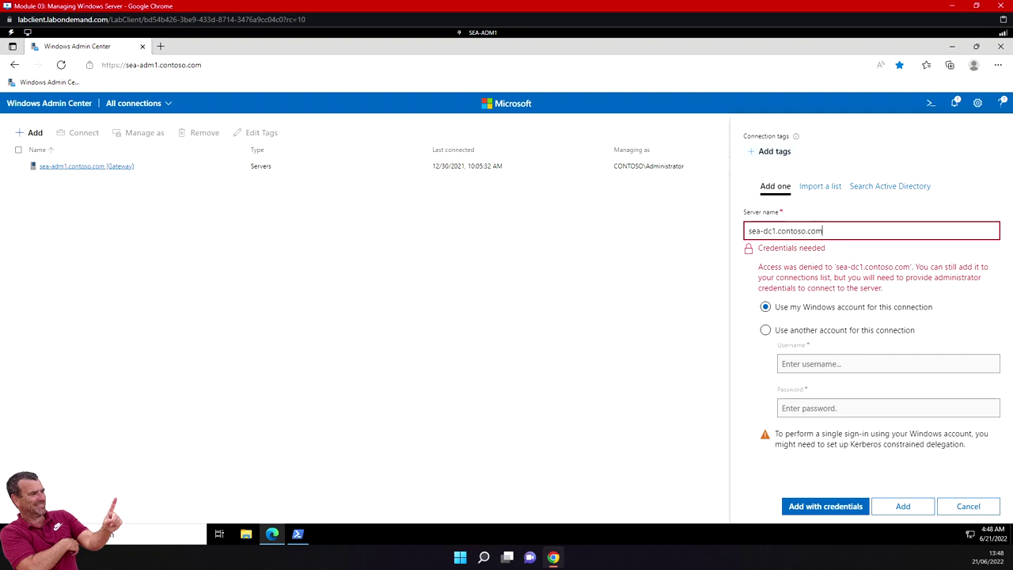
click(765, 331)
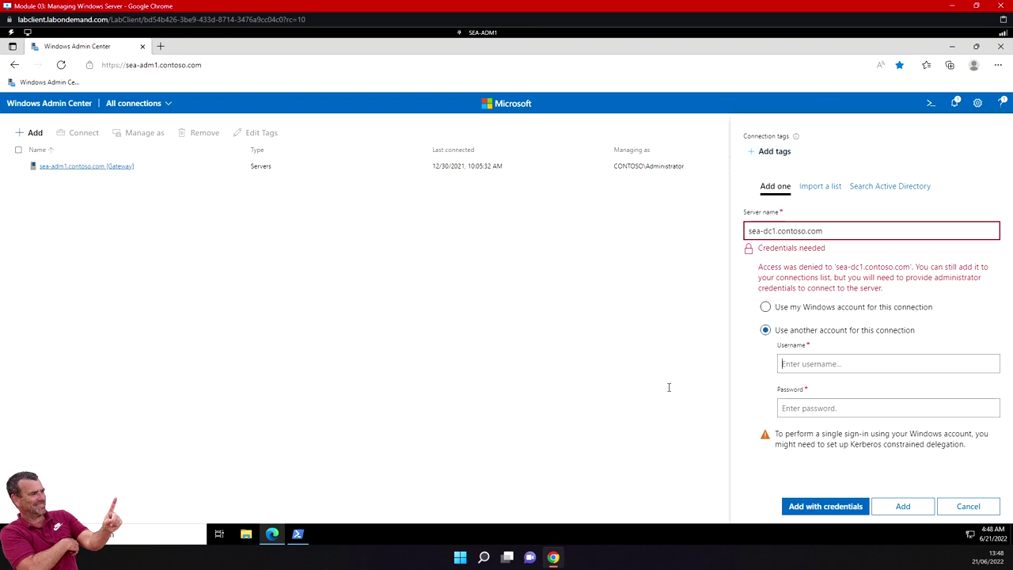
click(827, 364)
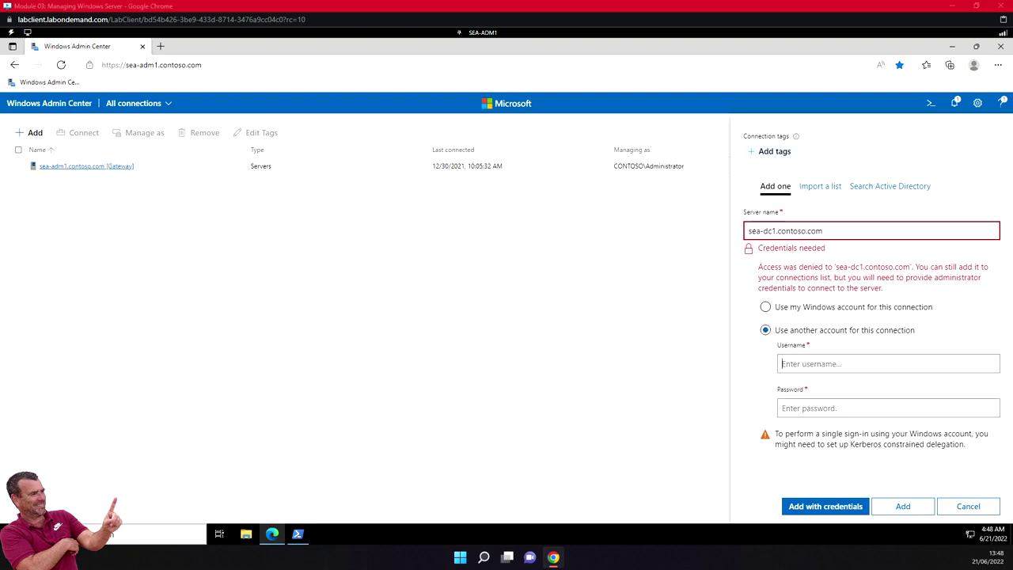
text(CONTOSO\Administrator)
click(806, 410)
text(Pa55w.rd)
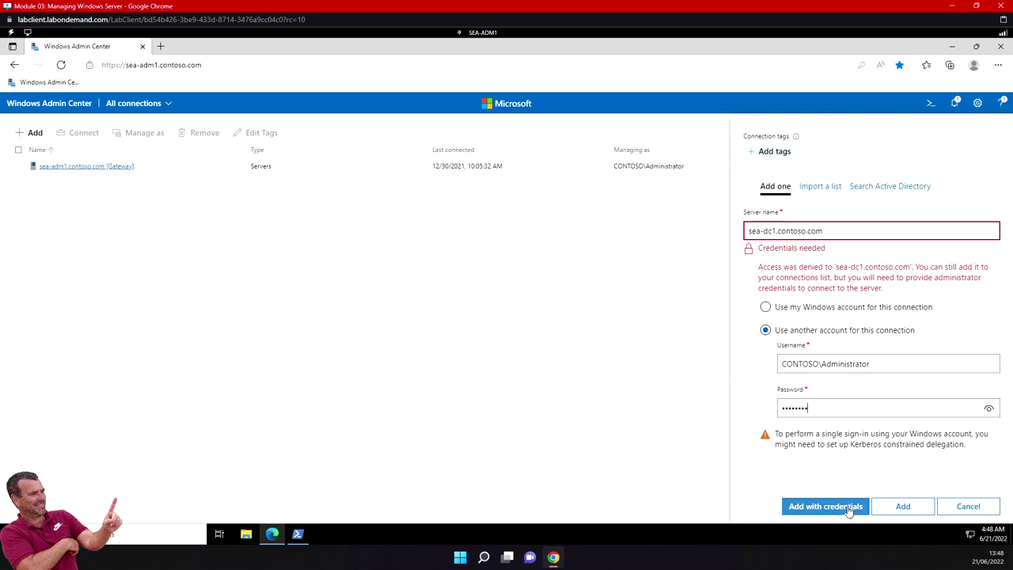
click(848, 510)
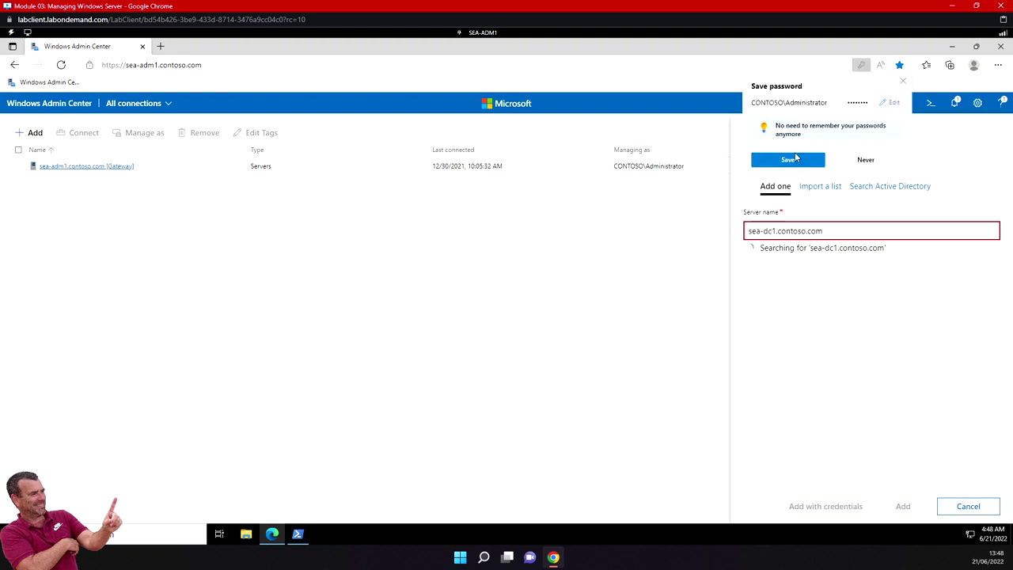
Save the password in the browser and confirm adding sea-dc1.contoso.com to the connections.
click(800, 161)
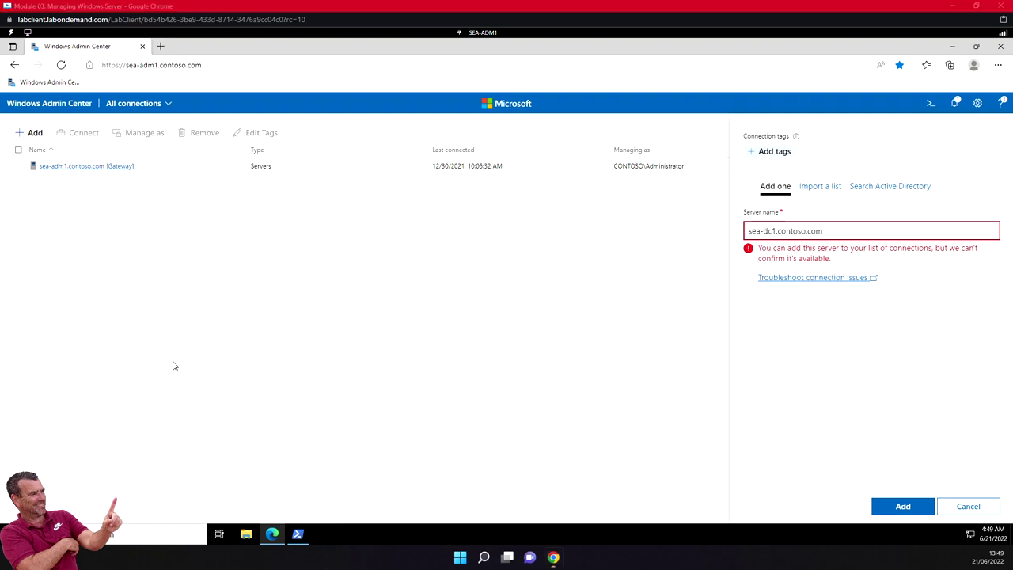
click(907, 509)
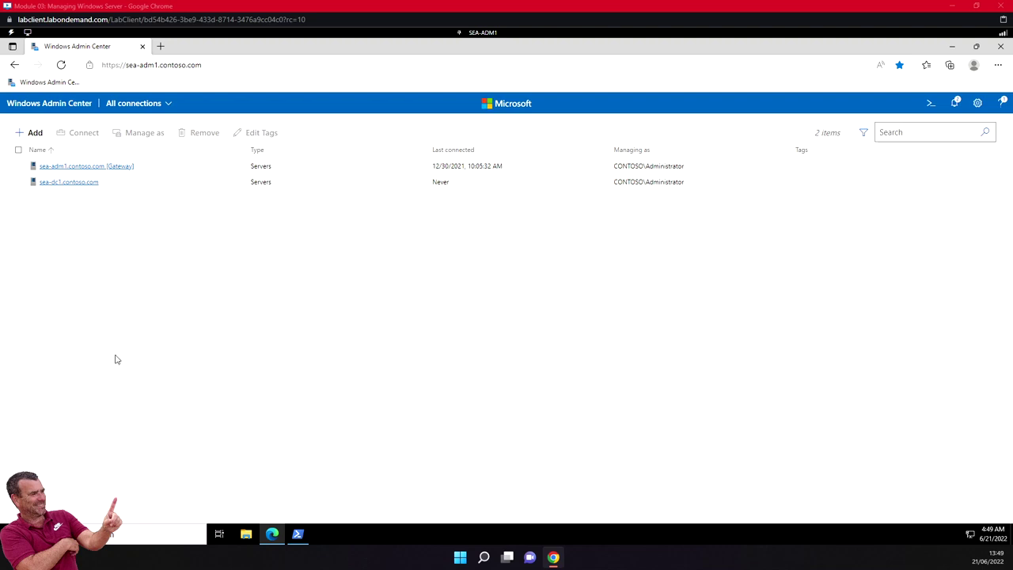
click(19, 182)
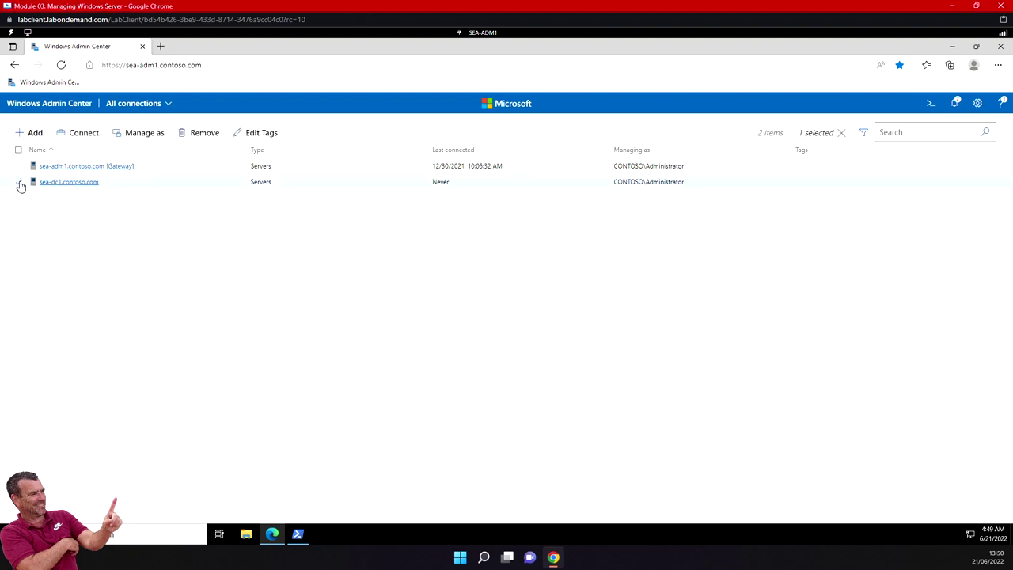
click(156, 136)
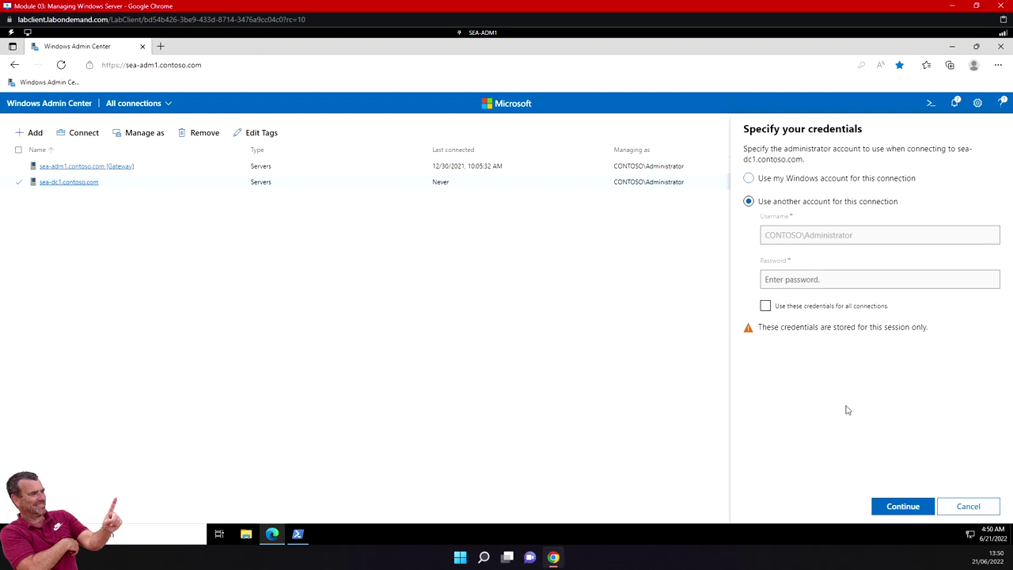
click(898, 507)
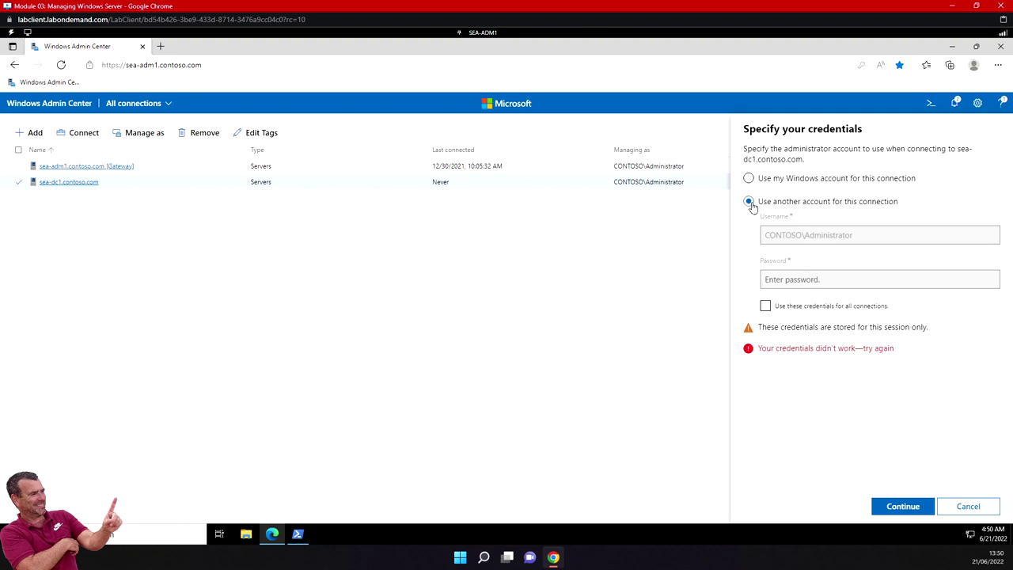
click(766, 308)
click(750, 178)
click(903, 504)
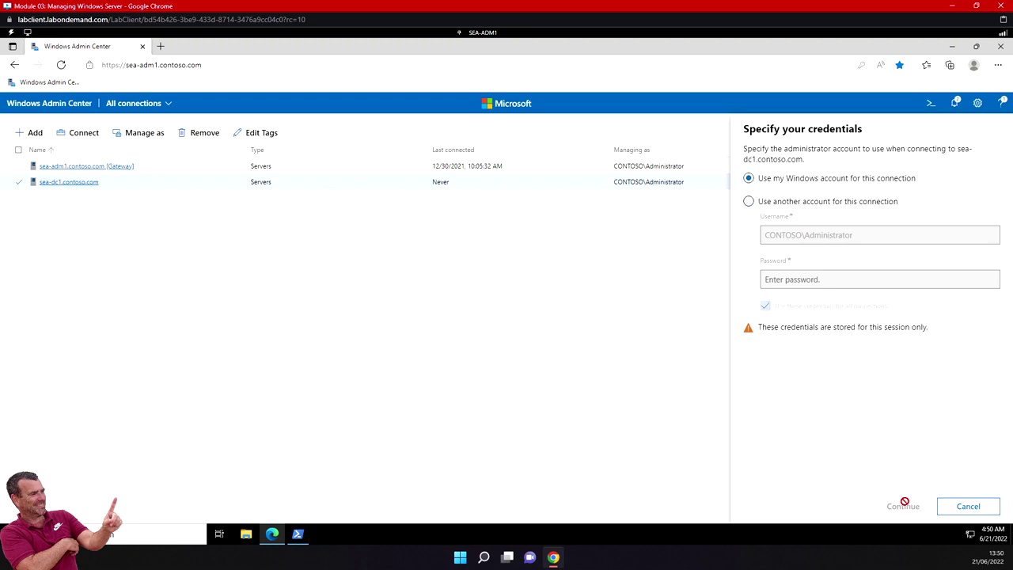
click(750, 203)
click(806, 235)
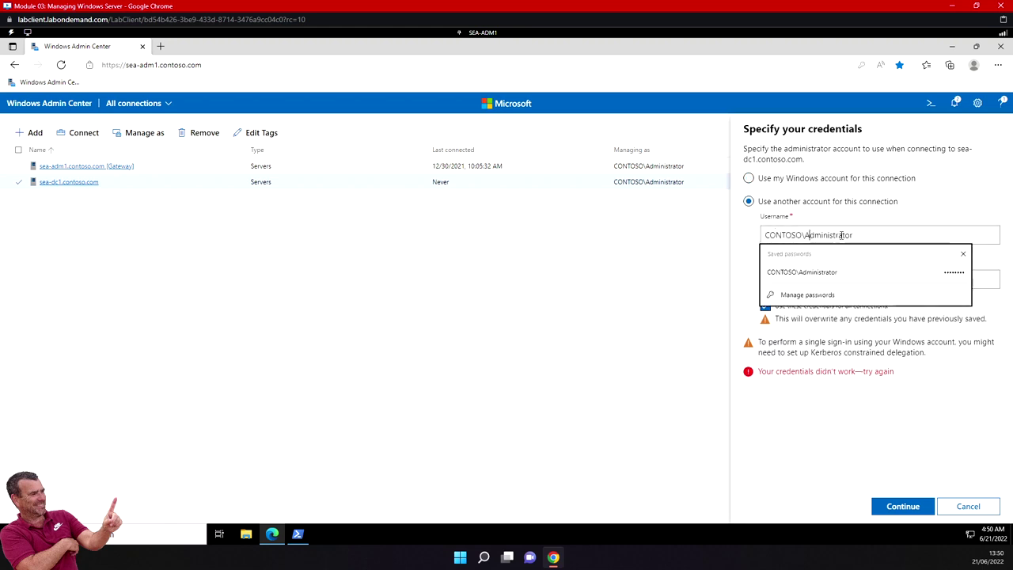
click(865, 221)
click(795, 279)
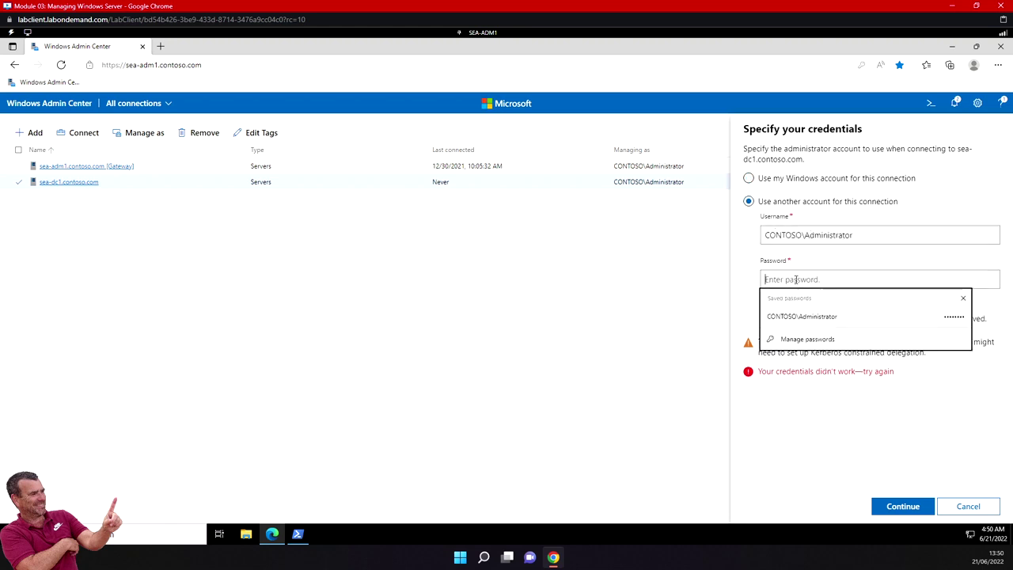
text(Pa5)
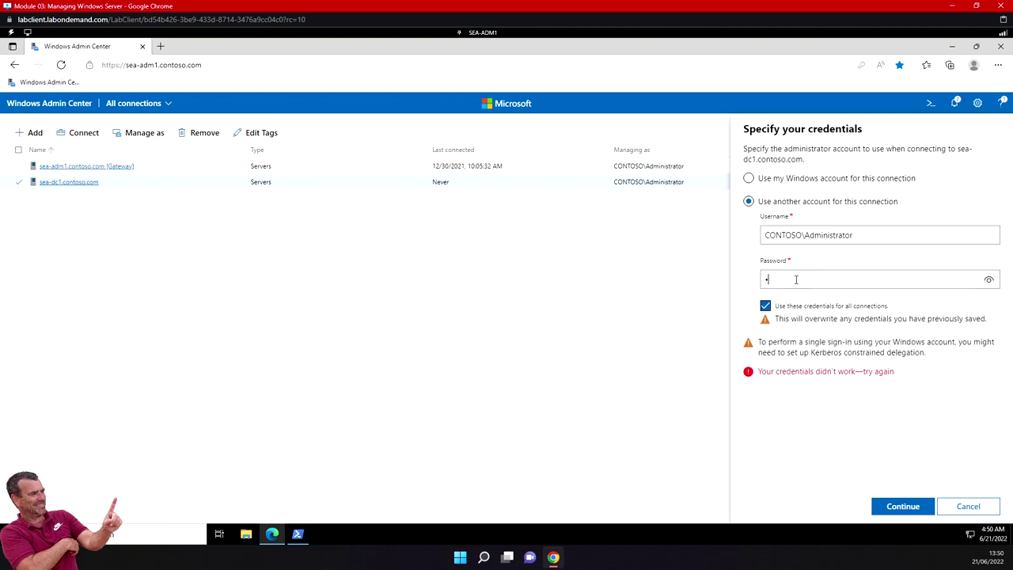
text(5w.rd)
click(988, 279)
click(988, 281)
click(900, 505)
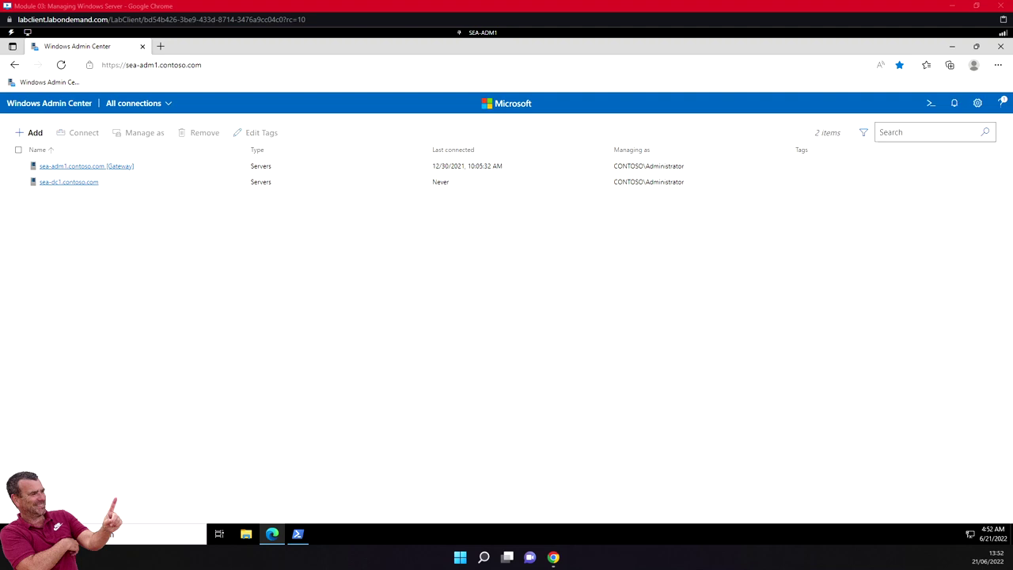
Open Settings > Extensions and select Security (Preview) from the available extensions.
click(978, 104)
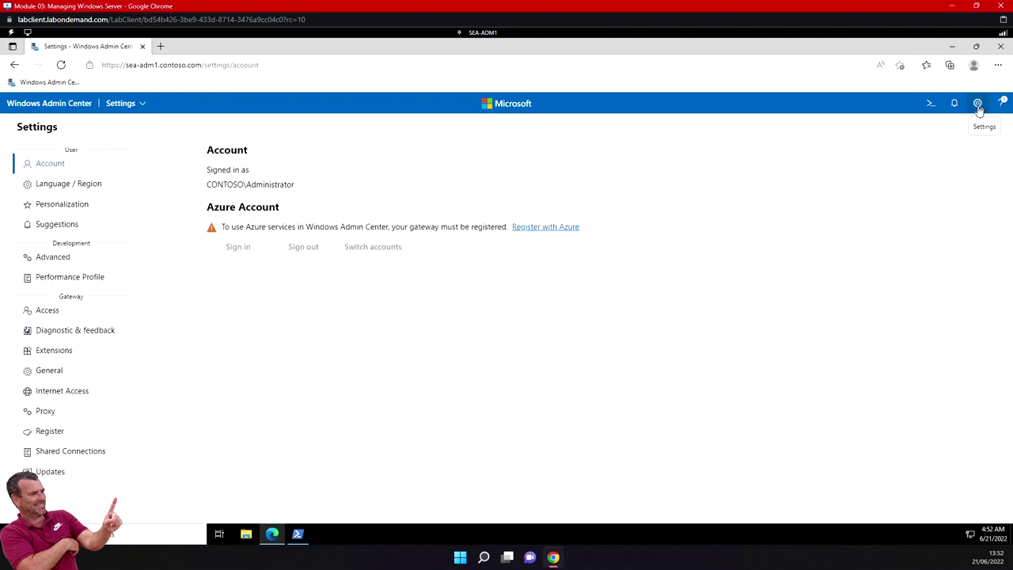
click(47, 353)
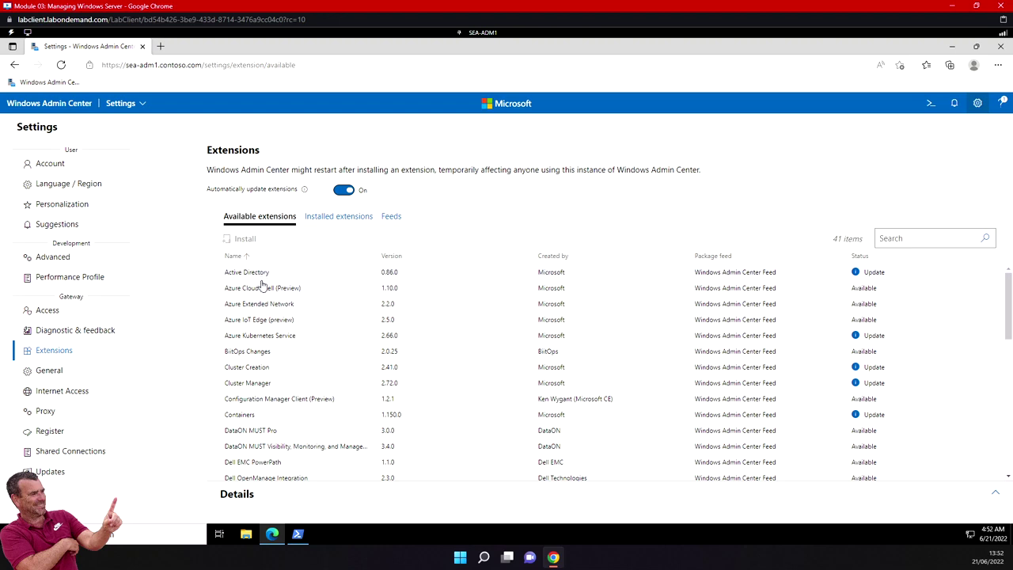
scroll(267, 389, down, 5)
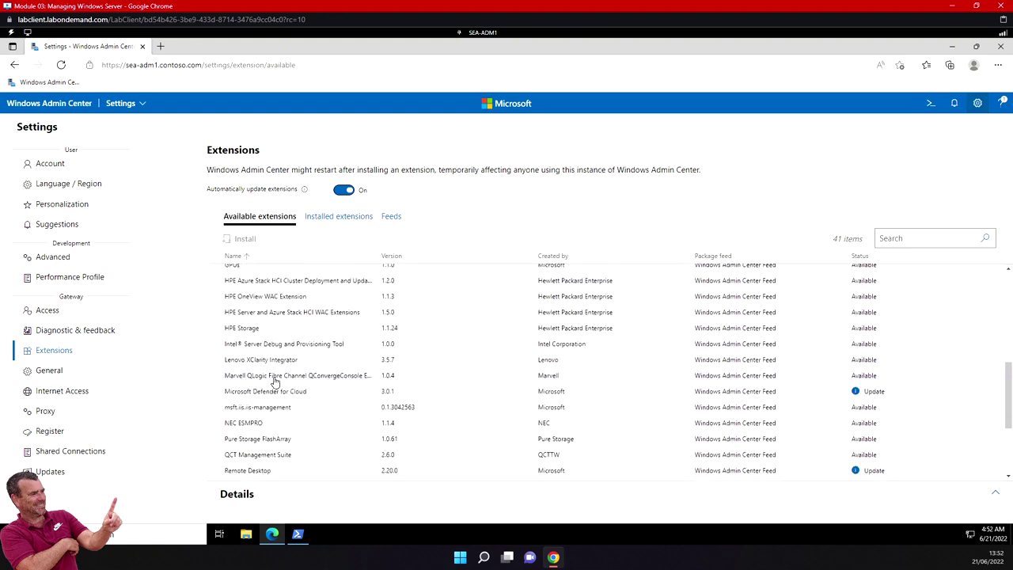
scroll(275, 382, down, 4)
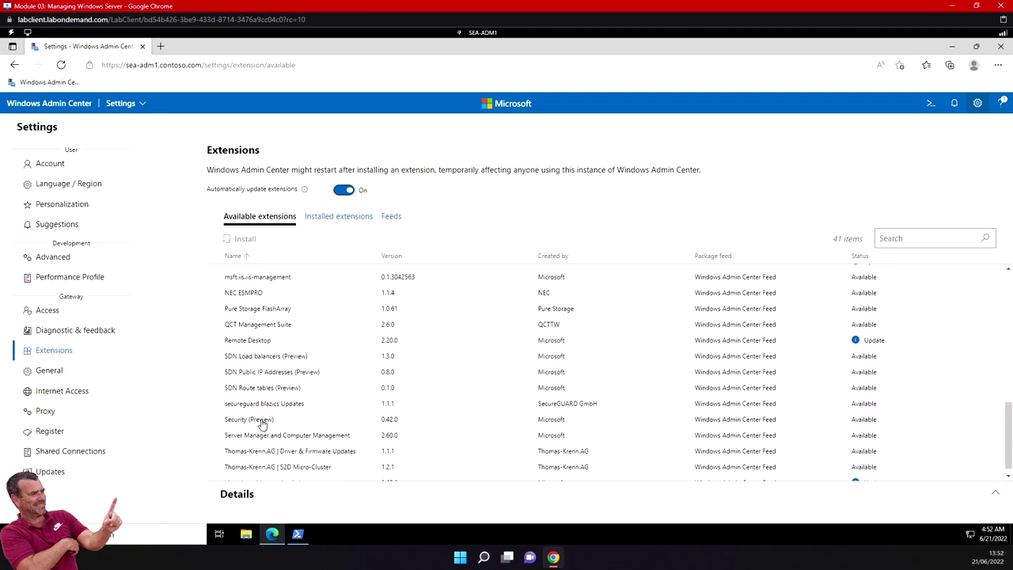
click(262, 422)
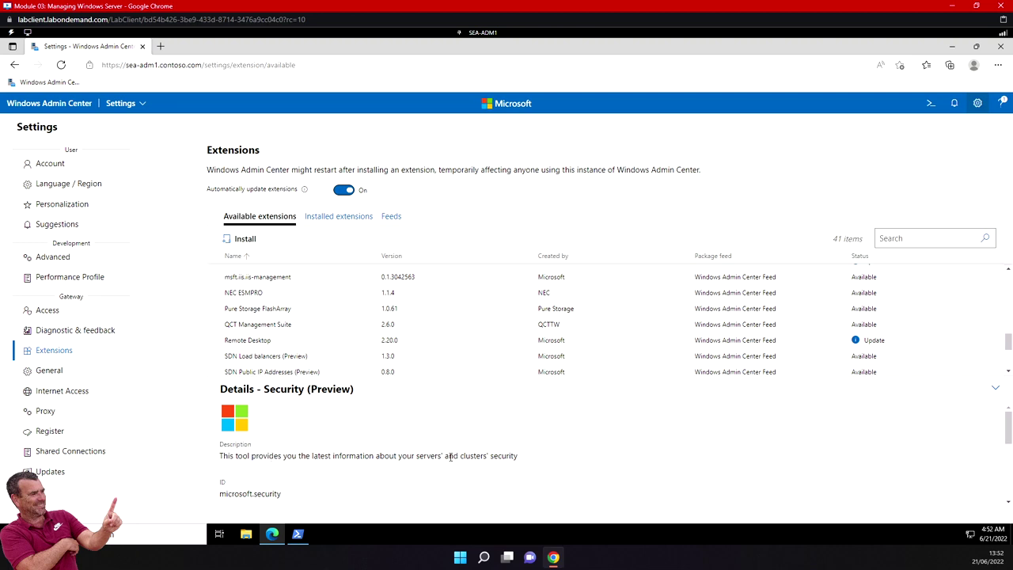
scroll(337, 453, down, 3)
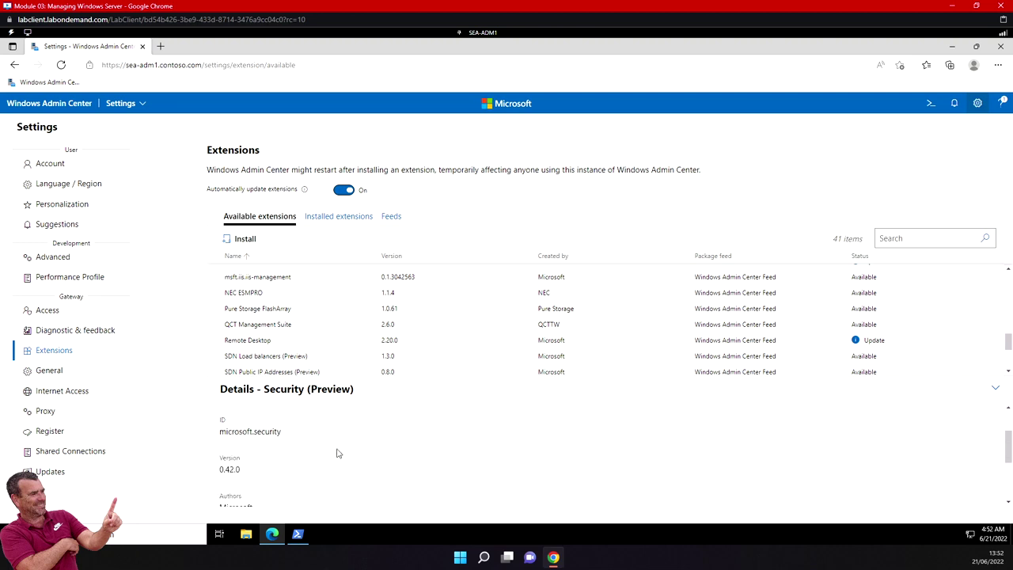
scroll(338, 453, down, 1)
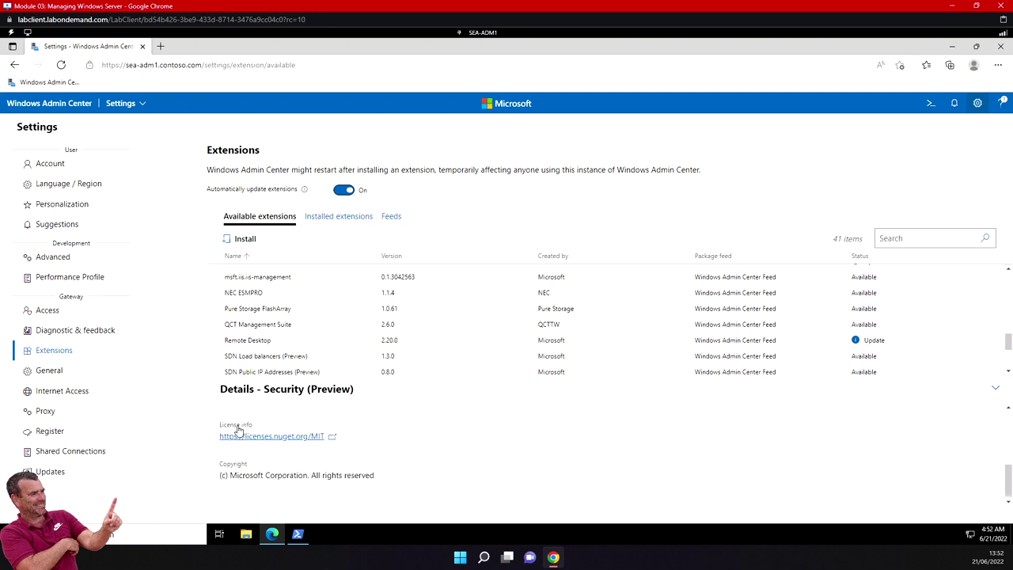
scroll(277, 447, up, 3)
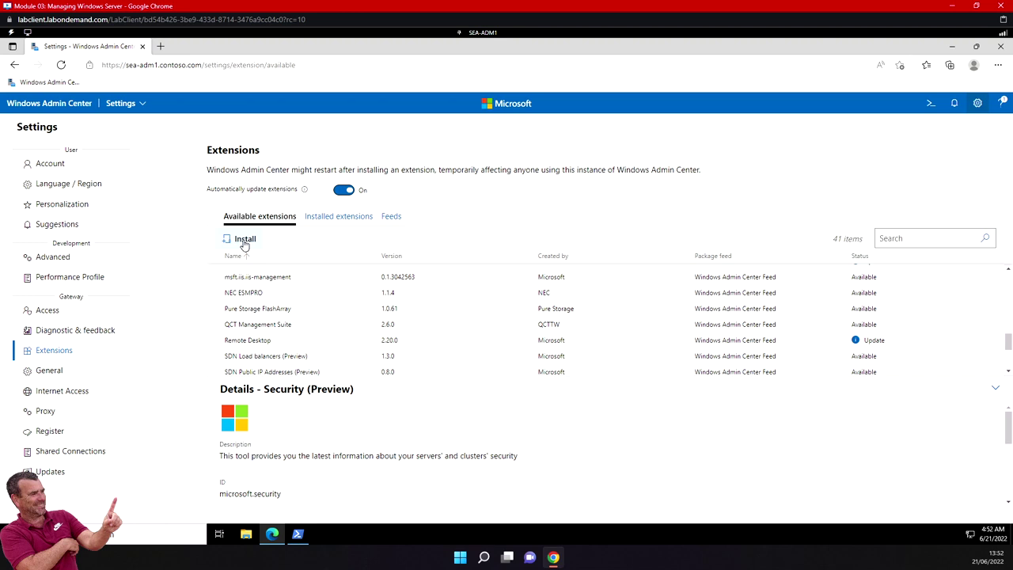
Install the Security (Preview) extension and review the Installed extensions list.
click(245, 241)
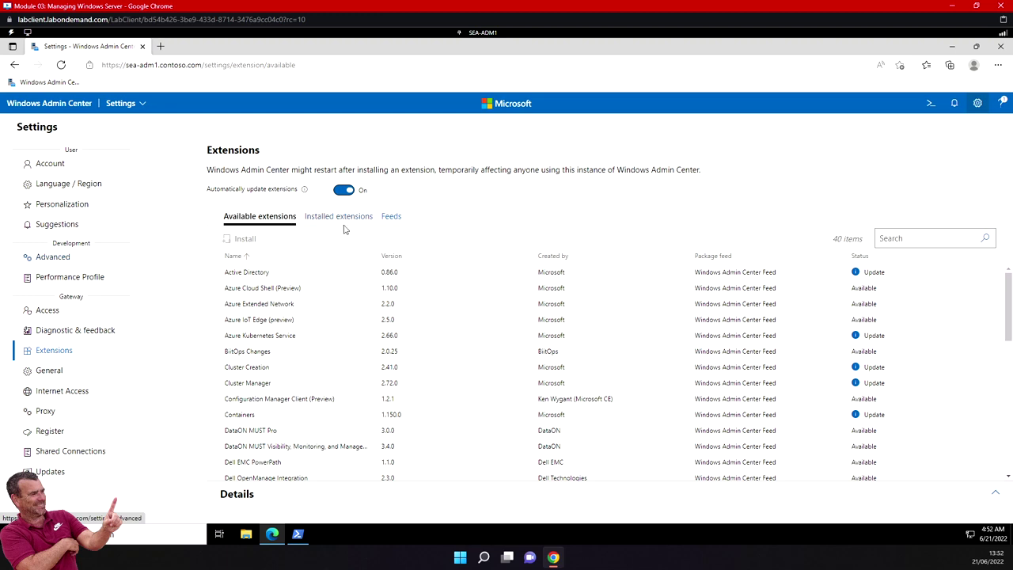
click(338, 218)
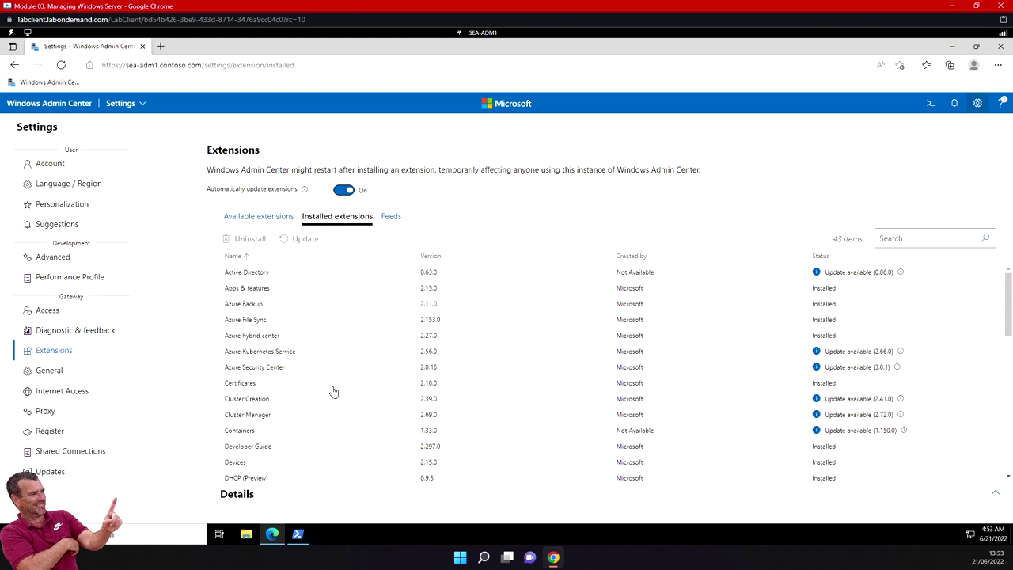
scroll(333, 392, down, 1)
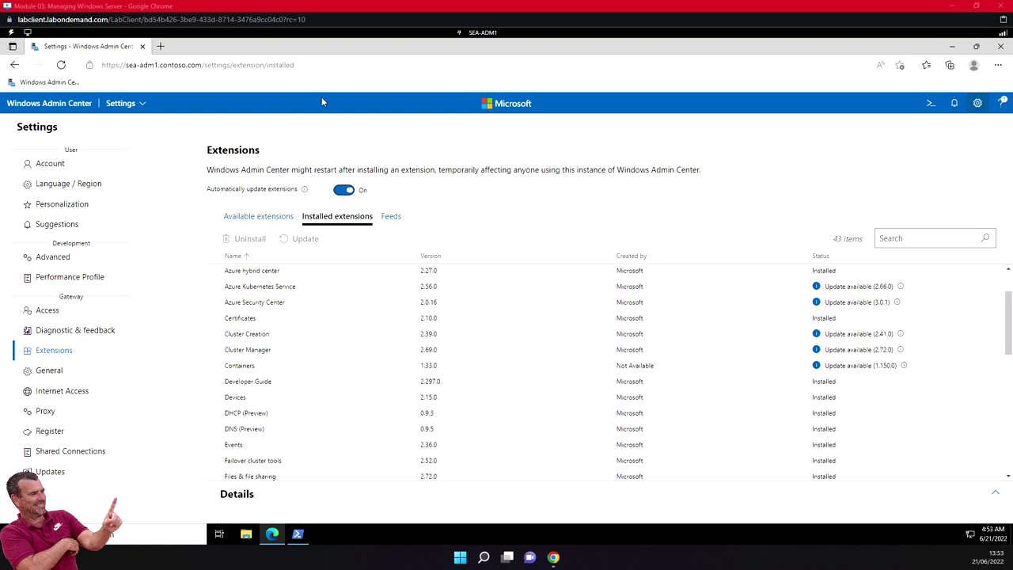
Choose Server Manager and connect to sea-dc1.contoso.com to show its Overview.
click(132, 110)
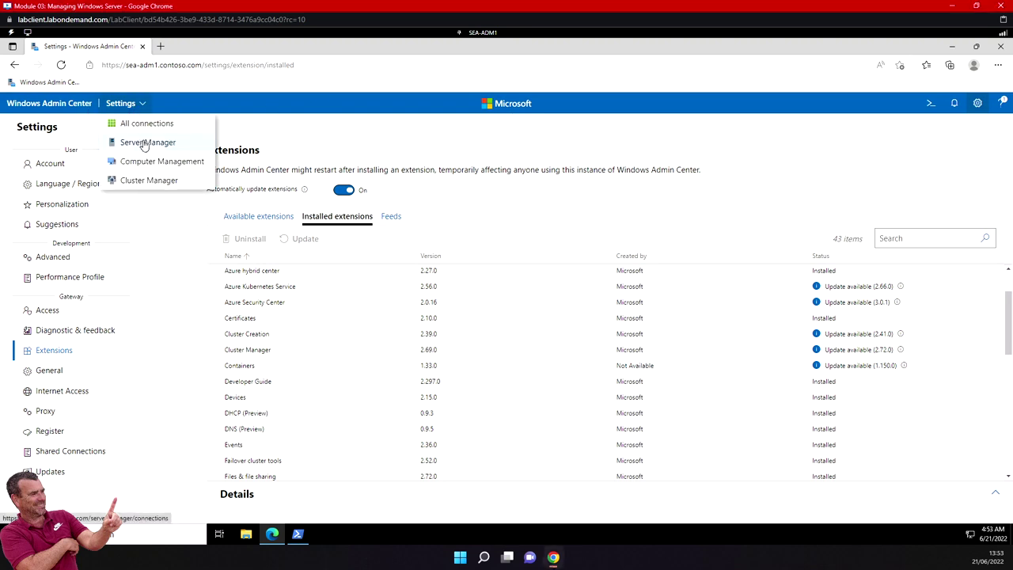
click(144, 144)
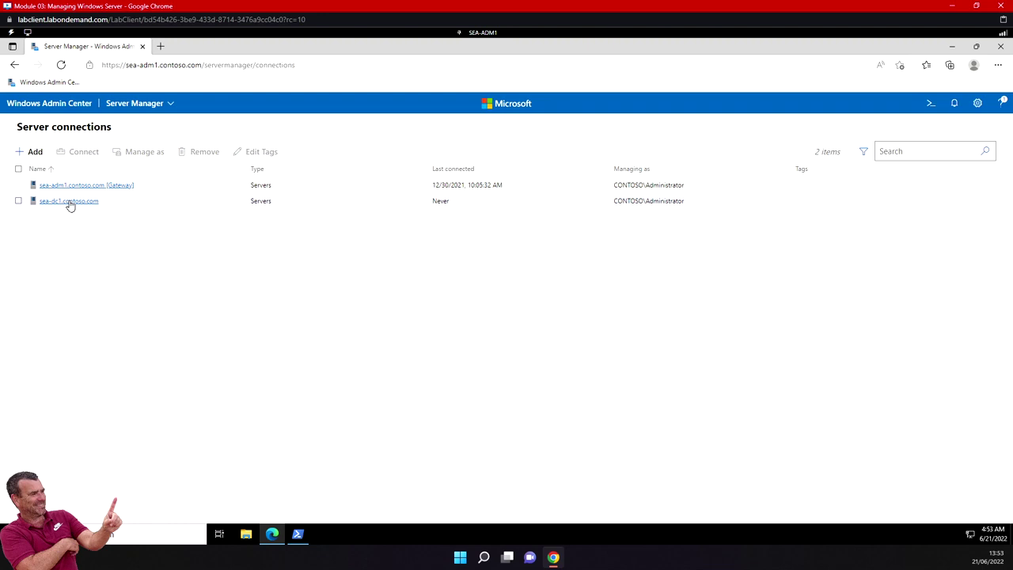
click(18, 201)
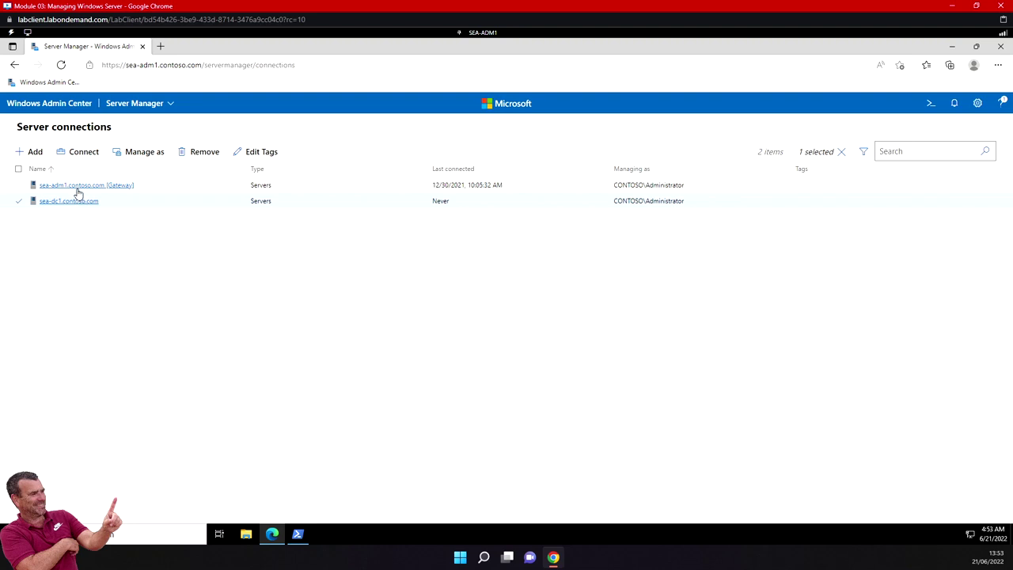
click(69, 201)
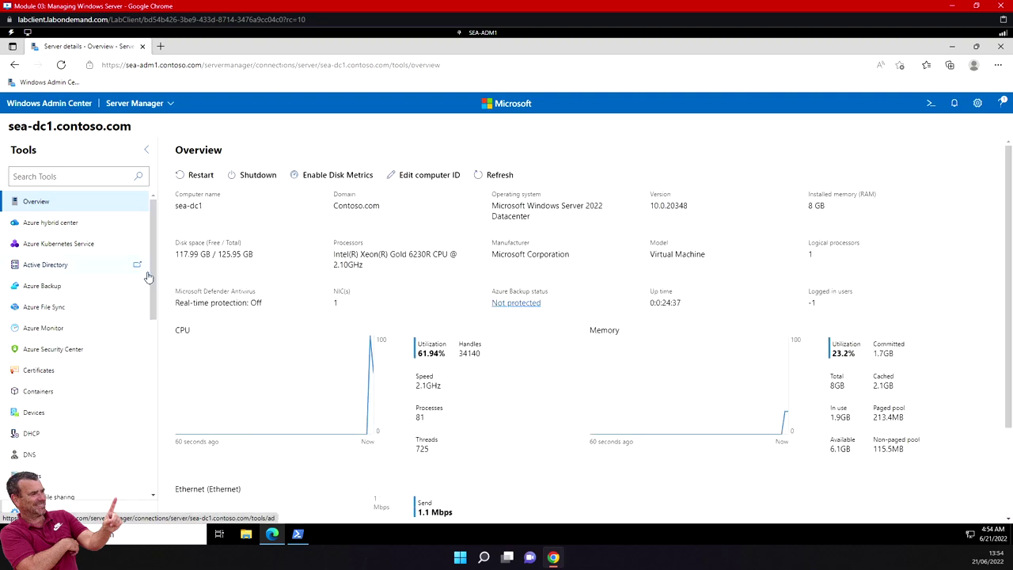
Open the DNS tool for sea-dc1 and install the DNS PowerShell tools (RSAT).
drag(154, 286, 155, 396)
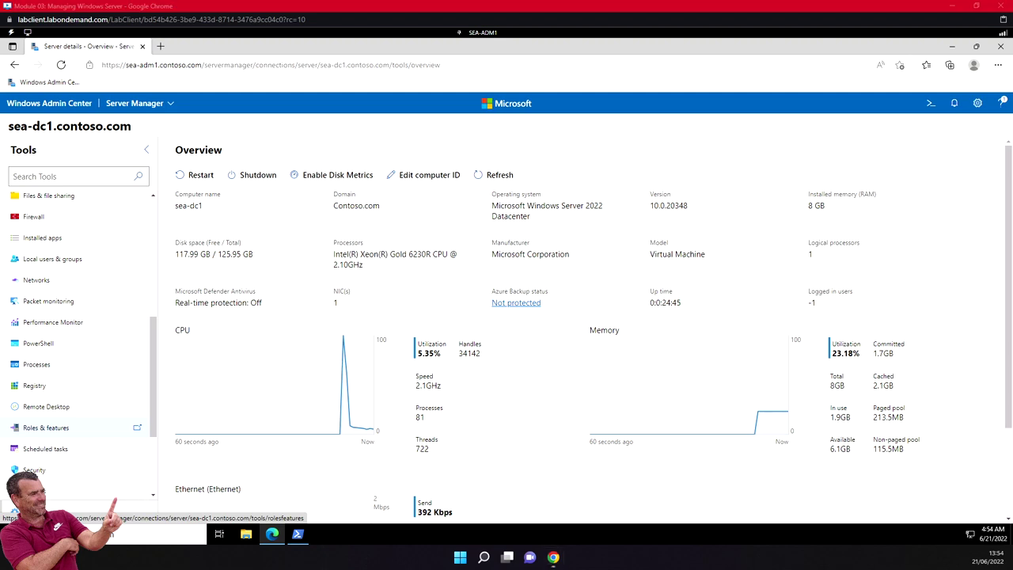
scroll(79, 246, up, 1)
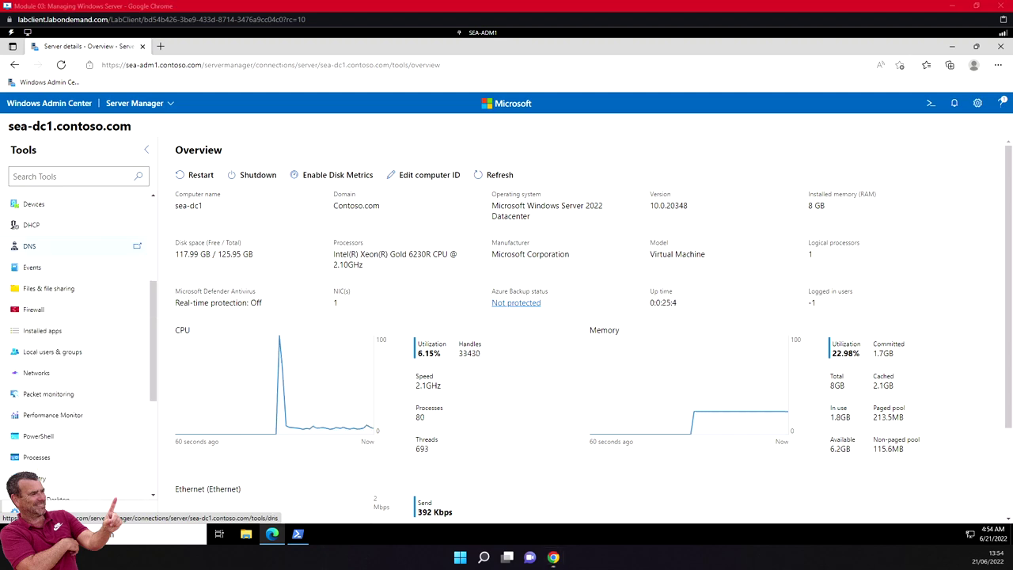
click(46, 252)
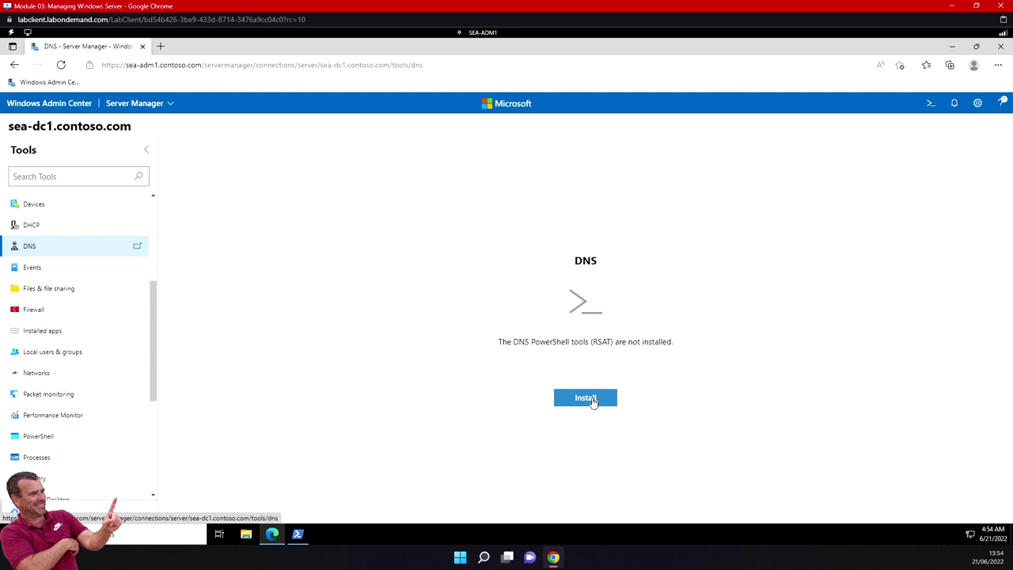
click(592, 402)
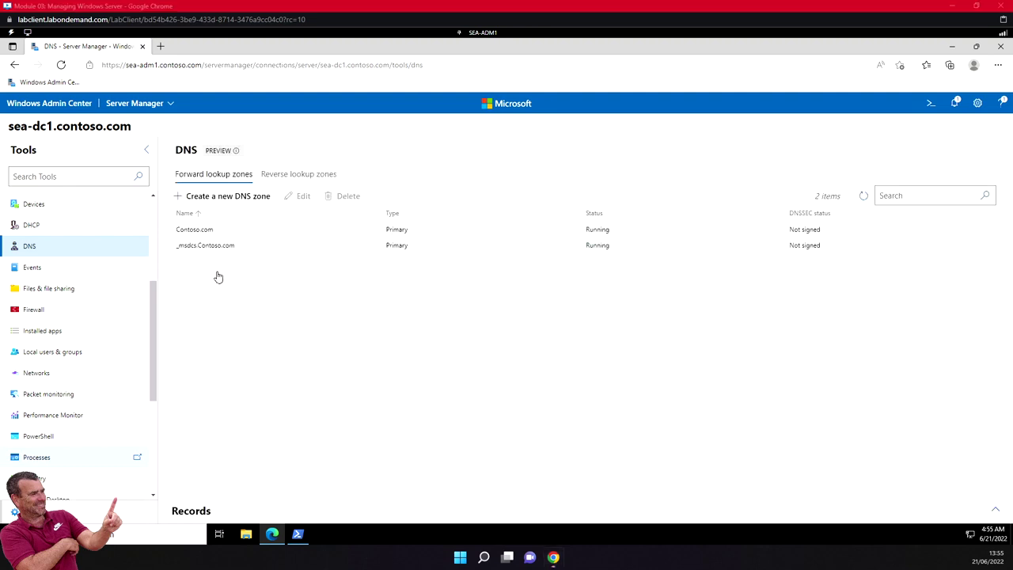
Open the Contoso.com zone and browse its 11 records, such as SEA-SVR1 at 172.16.10.12.
click(205, 232)
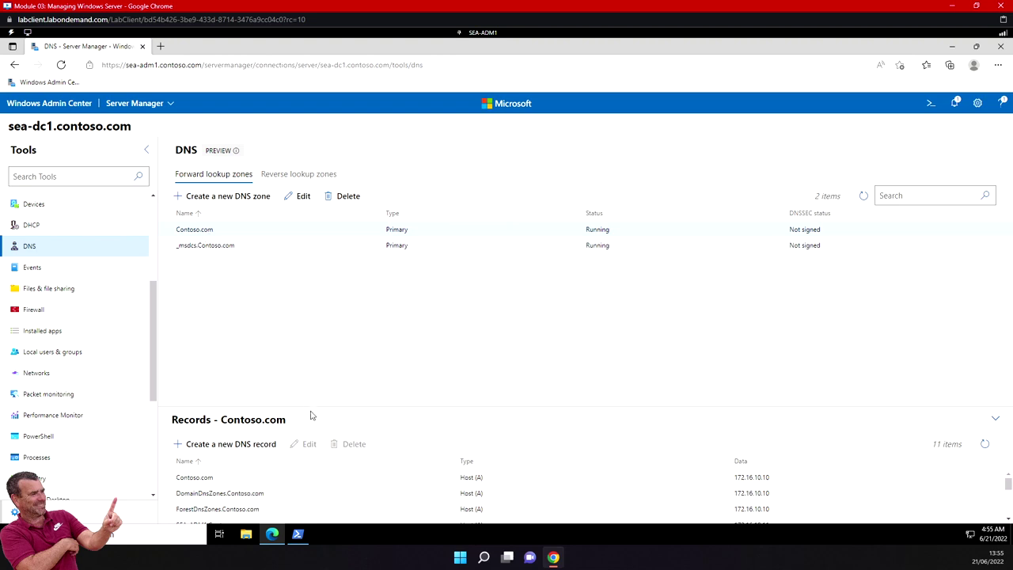
scroll(299, 483, down, 3)
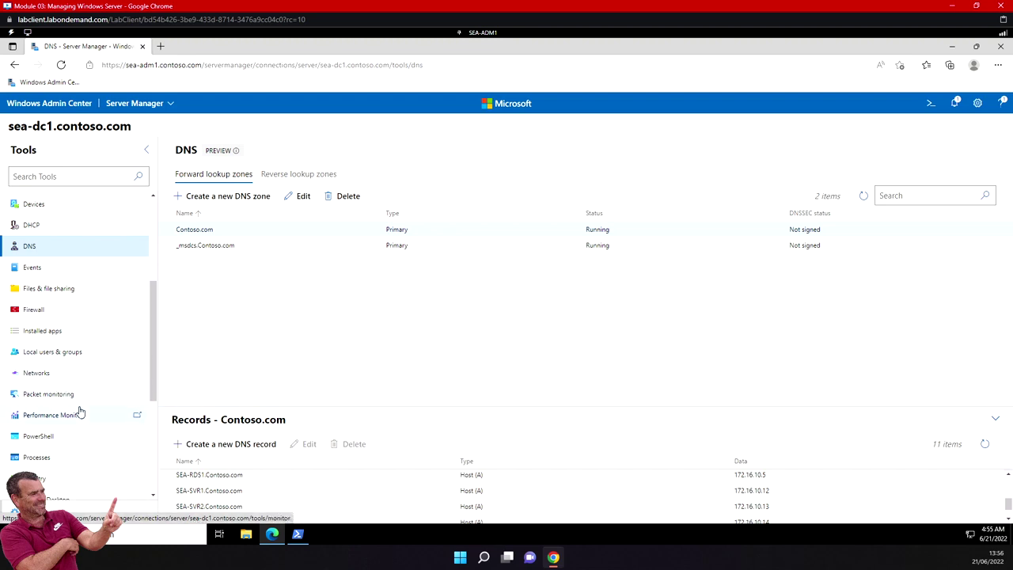
scroll(80, 412, up, 3)
scroll(80, 412, up, 1)
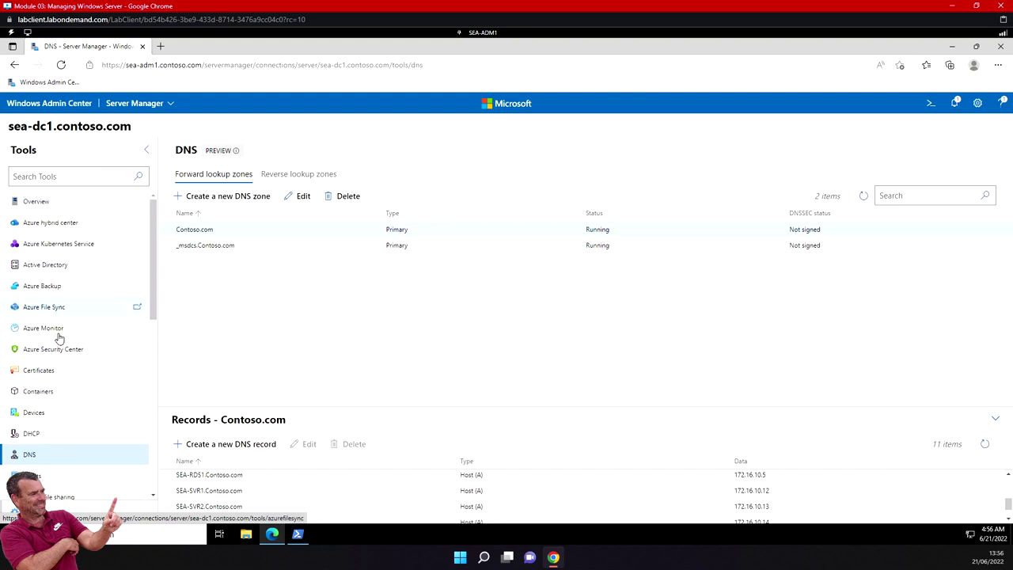
scroll(59, 384, down, 2)
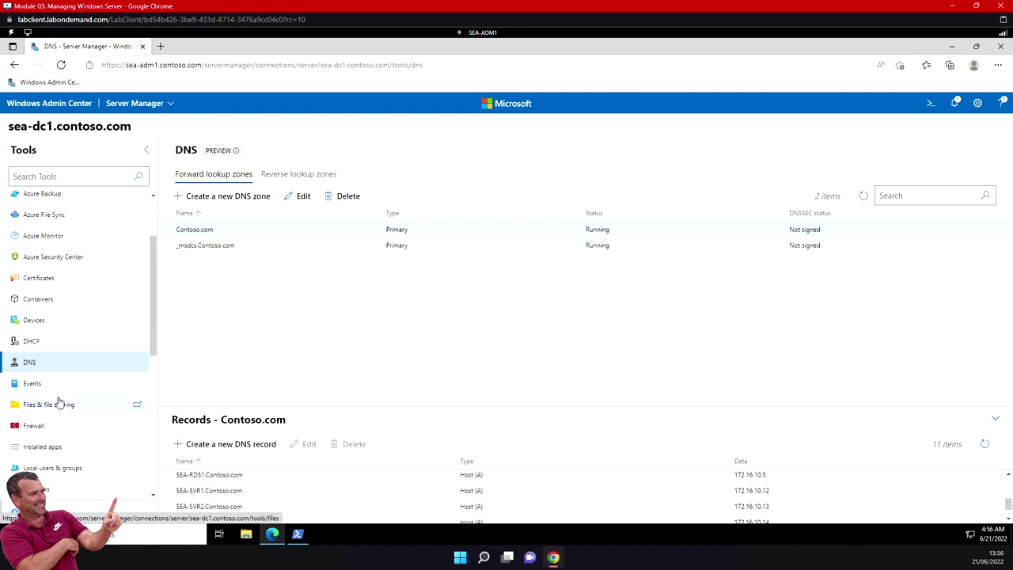
scroll(61, 402, down, 1)
scroll(58, 407, down, 1)
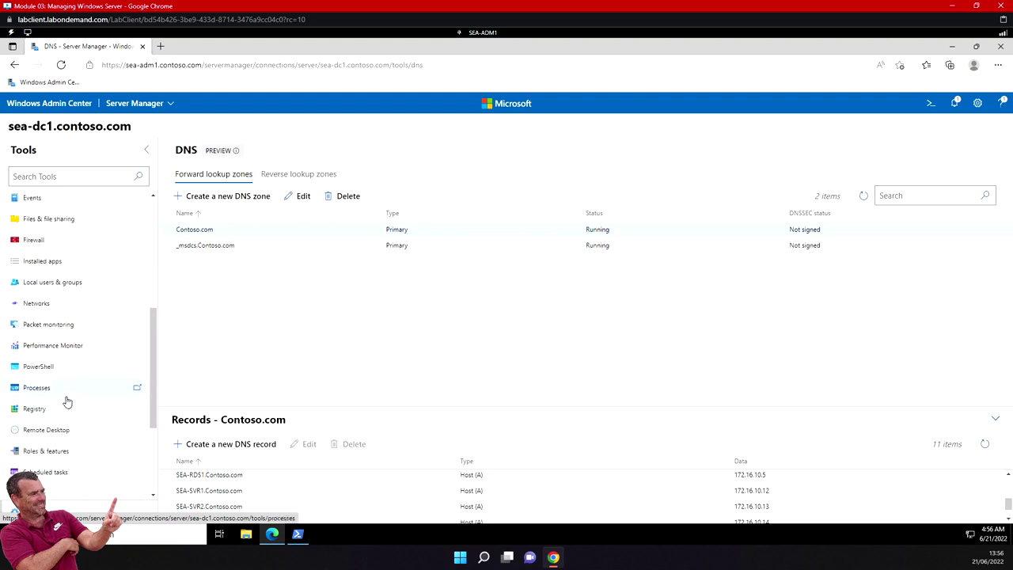
scroll(68, 401, down, 2)
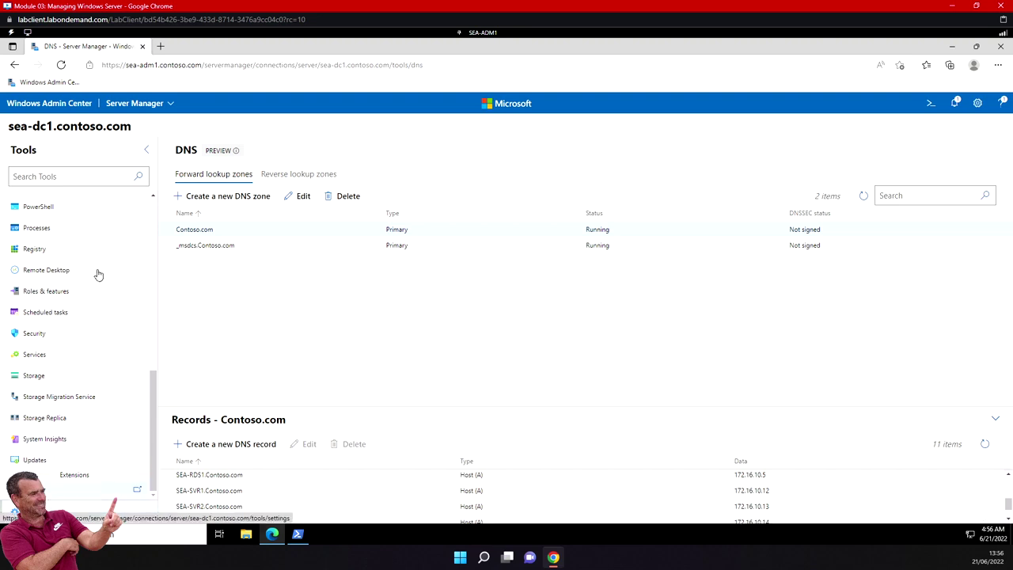
scroll(102, 300, up, 1)
scroll(95, 291, up, 1)
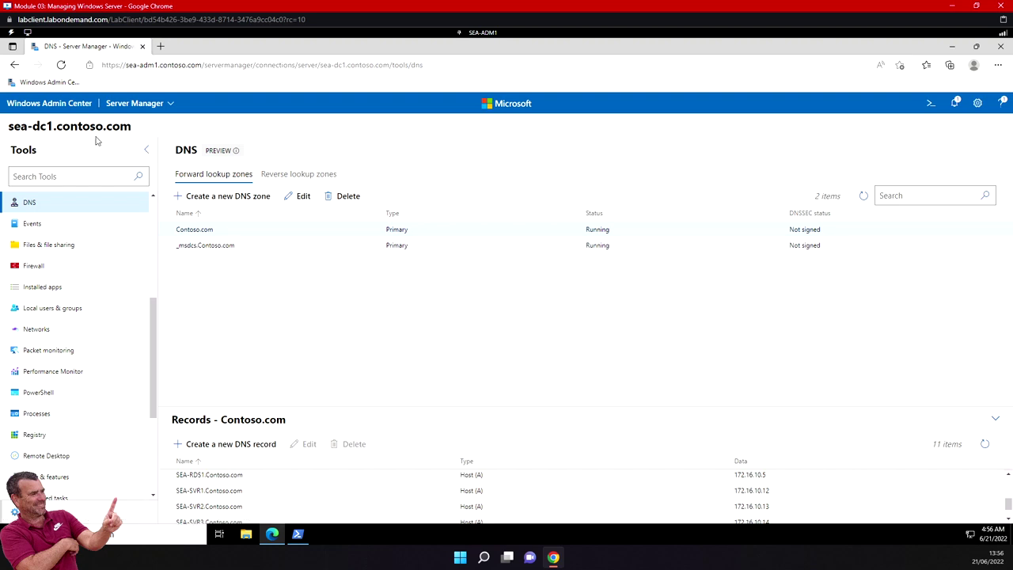
Return to All connections and scroll the list toward sea-adm1.contoso.com.
click(72, 104)
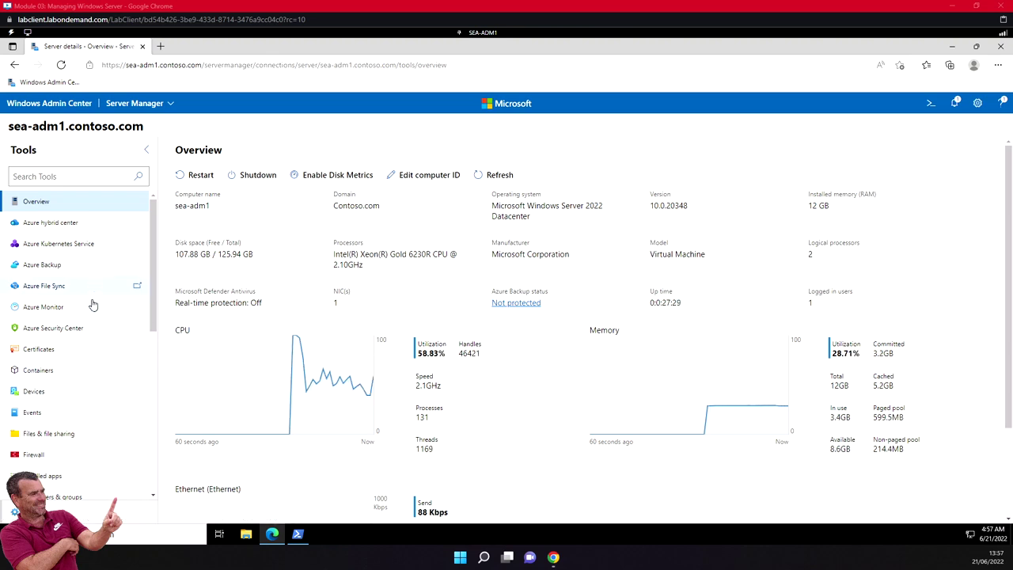
scroll(84, 342, down, 10)
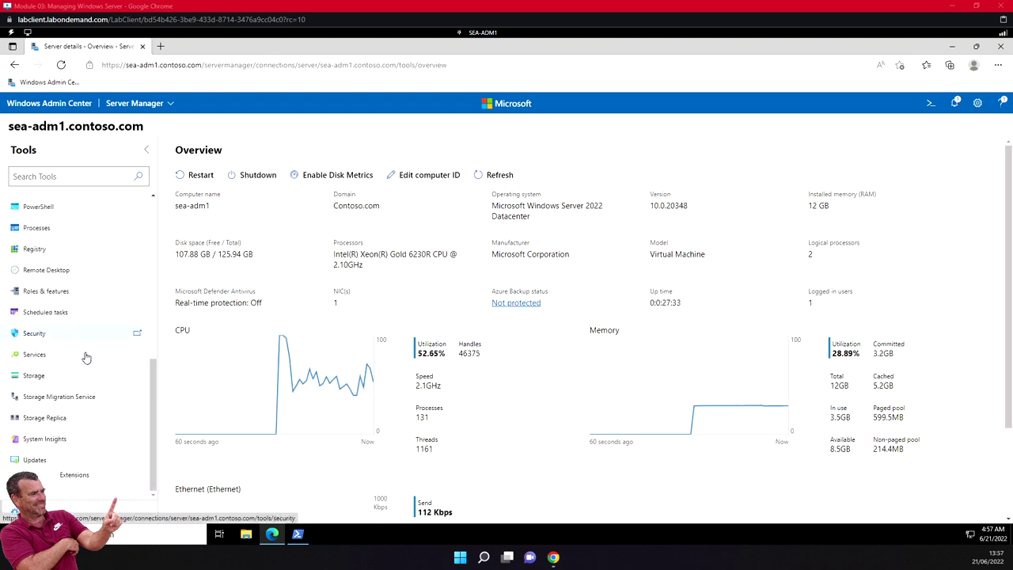
Open Roles & features for sea-adm1 and tick Telnet Client in the 268-item list.
click(68, 292)
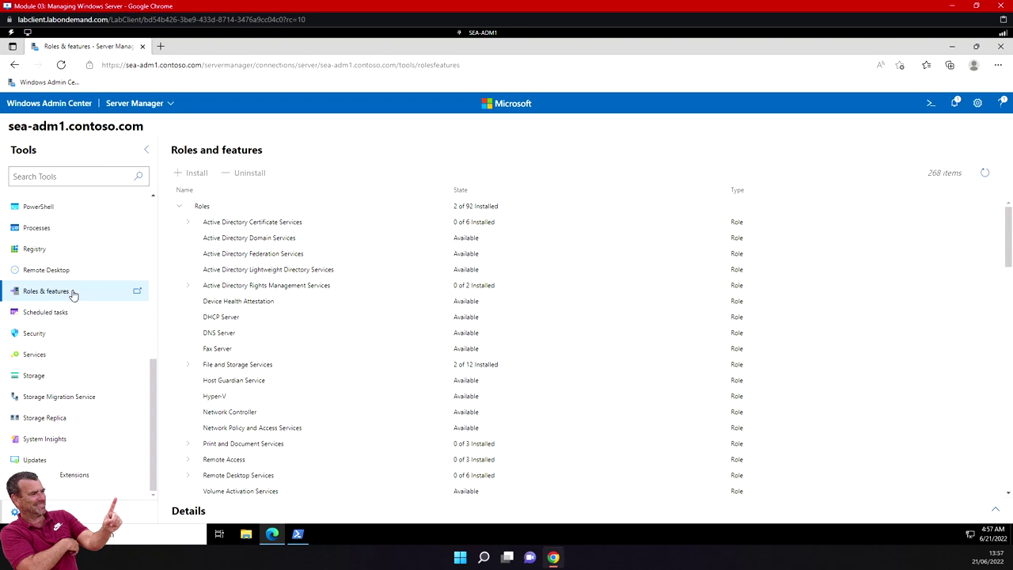
scroll(296, 401, down, 3)
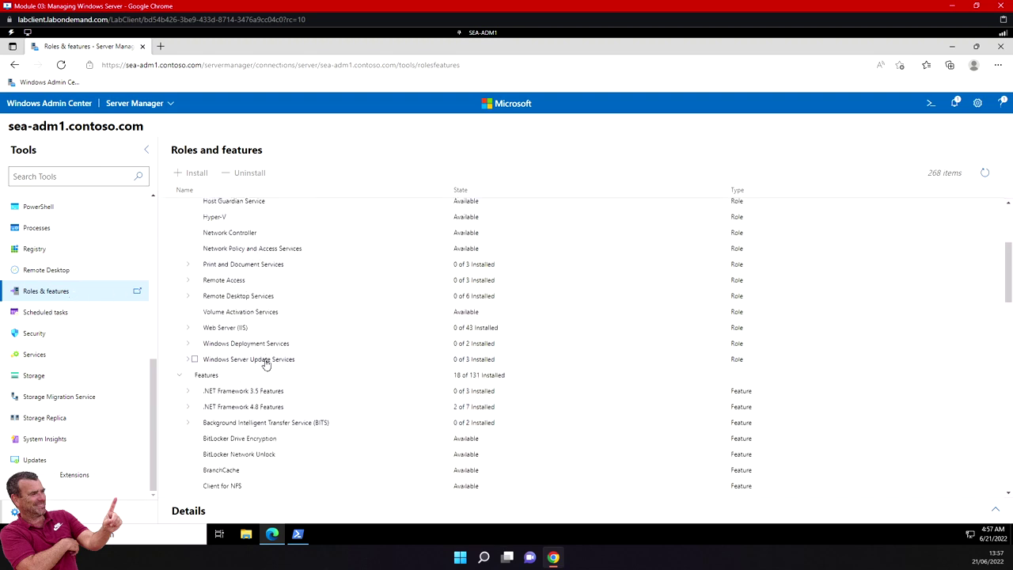
scroll(269, 387, down, 2)
scroll(269, 387, down, 2)
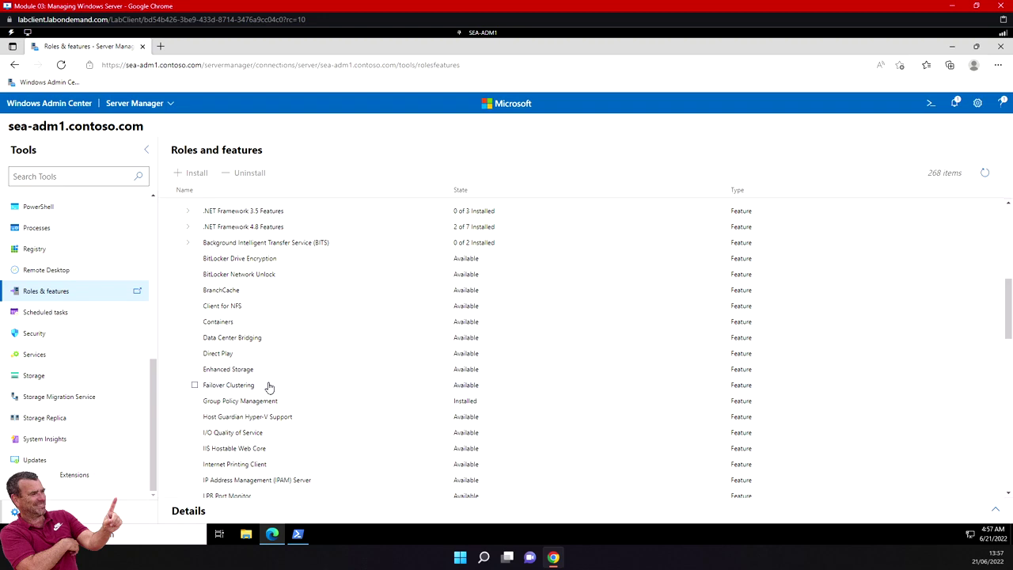
scroll(268, 392, down, 6)
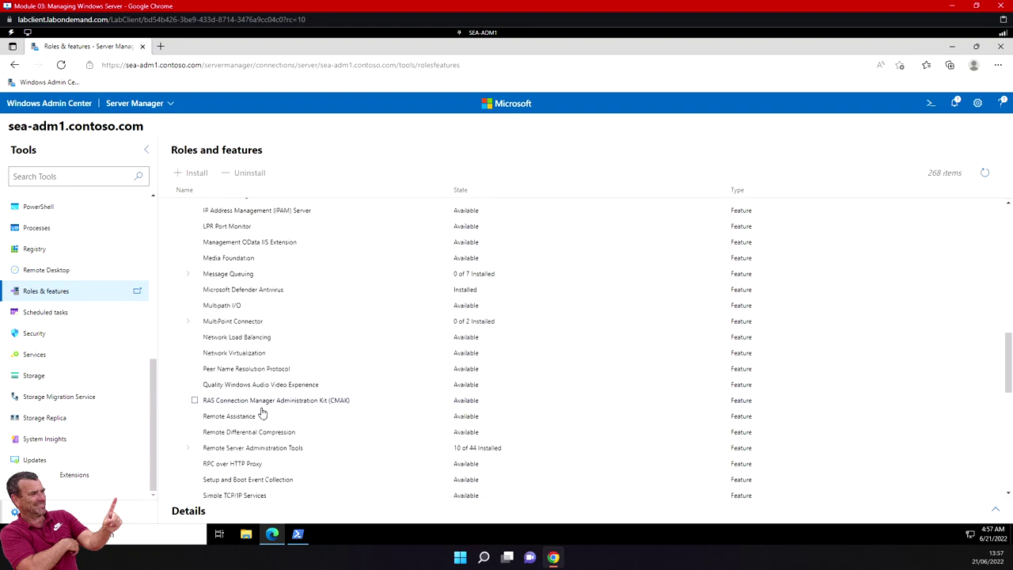
scroll(262, 411, down, 2)
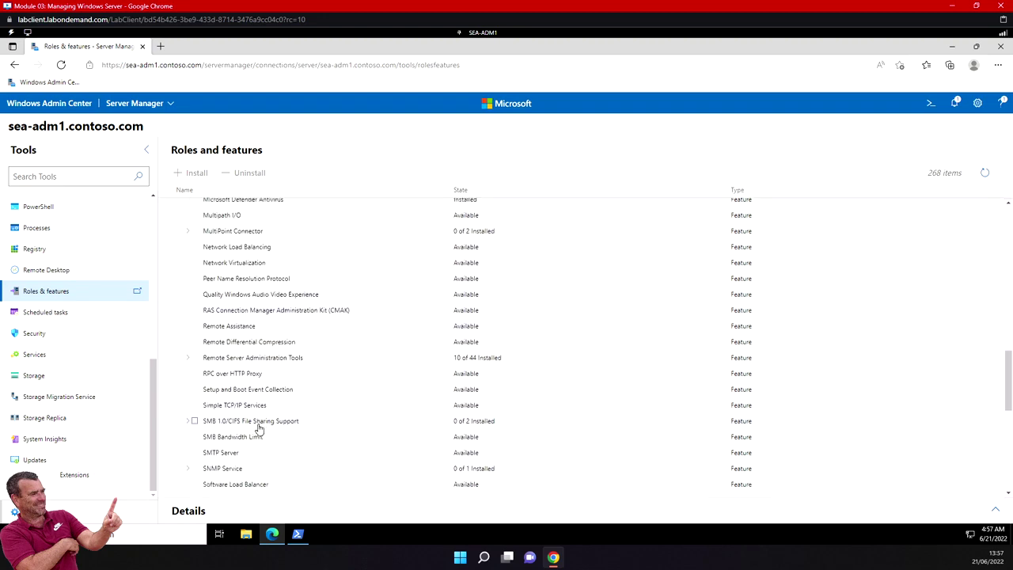
scroll(248, 386, down, 2)
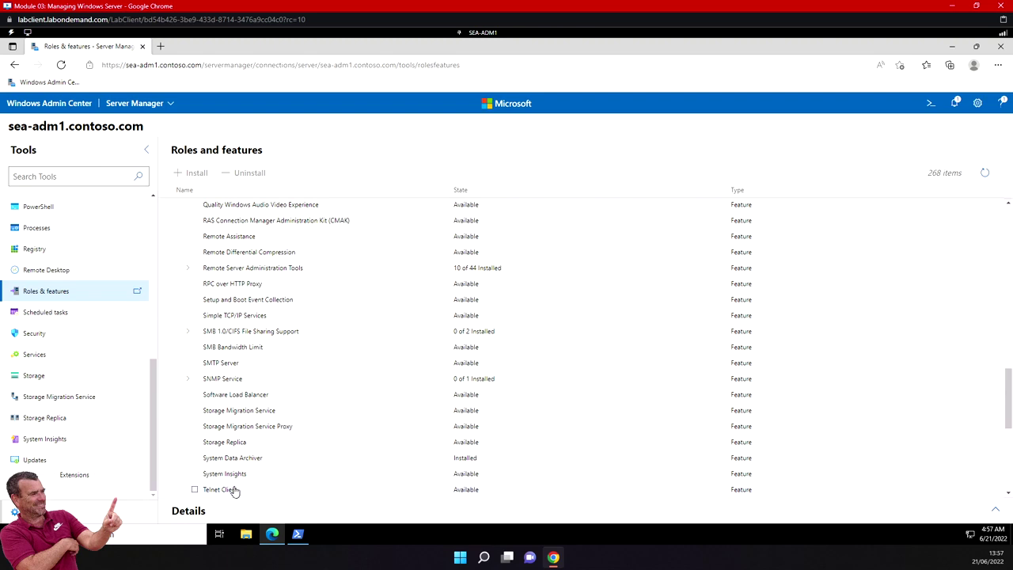
click(235, 491)
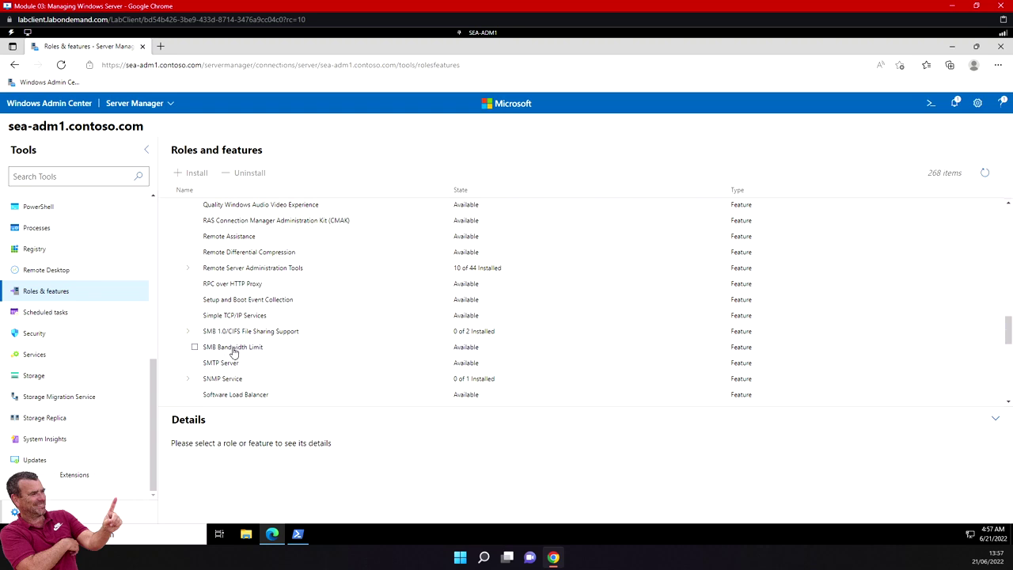
scroll(234, 352, down, 3)
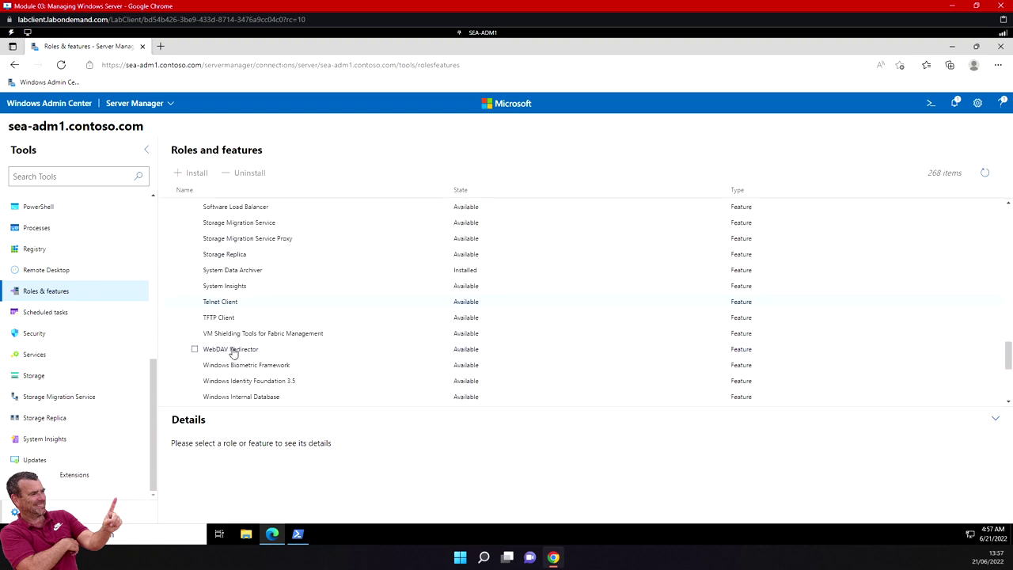
click(195, 302)
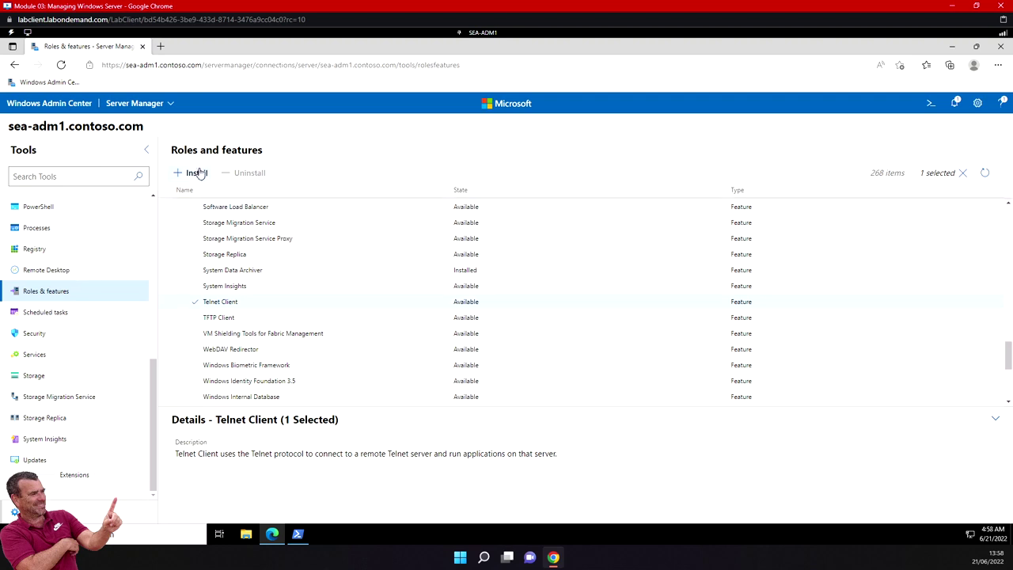
Install the selected Telnet Client feature and confirm with Yes.
click(197, 173)
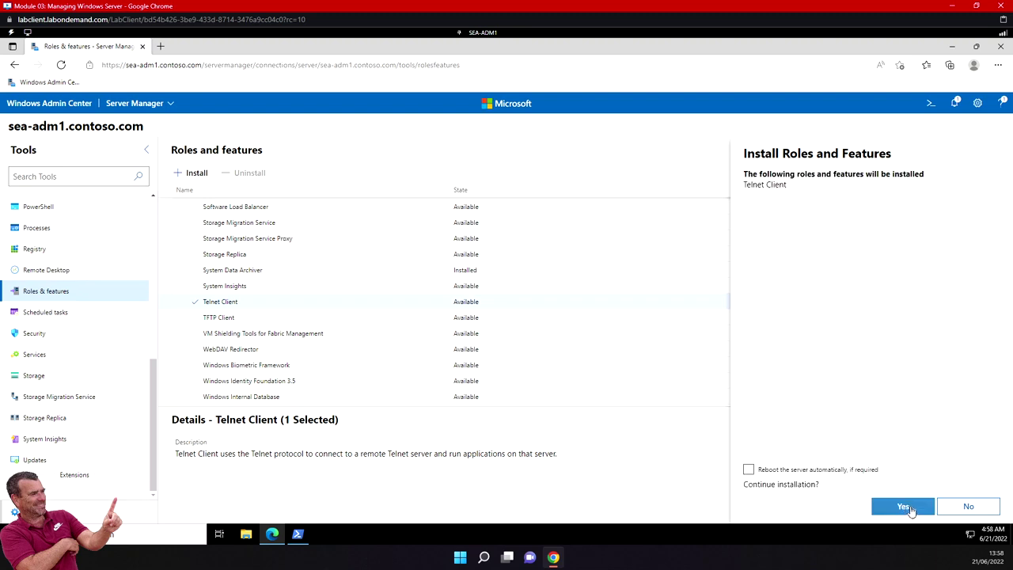
click(904, 507)
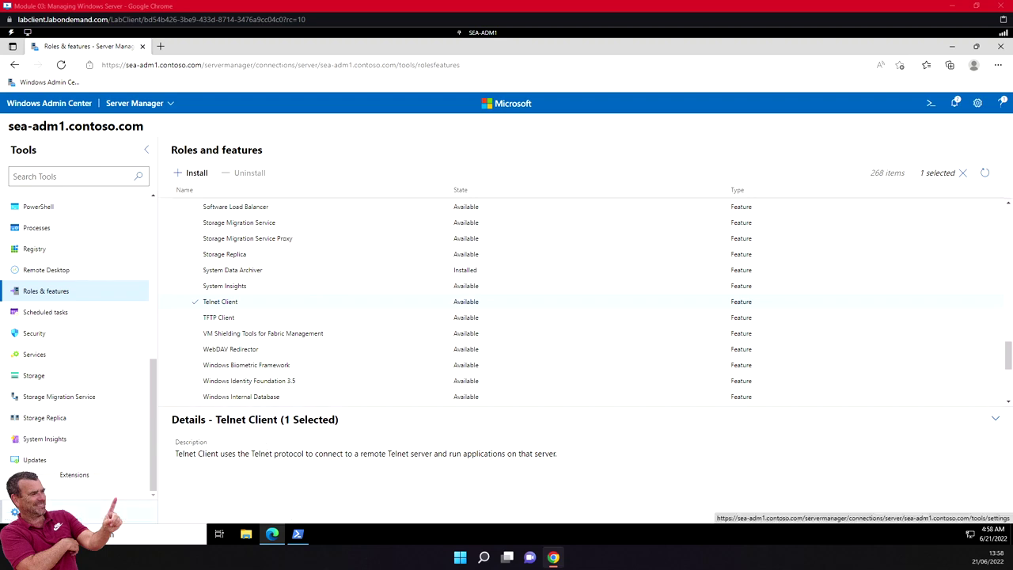
Go to Settings > Remote Desktop for sea-adm1, where remote connections are disallowed.
click(24, 512)
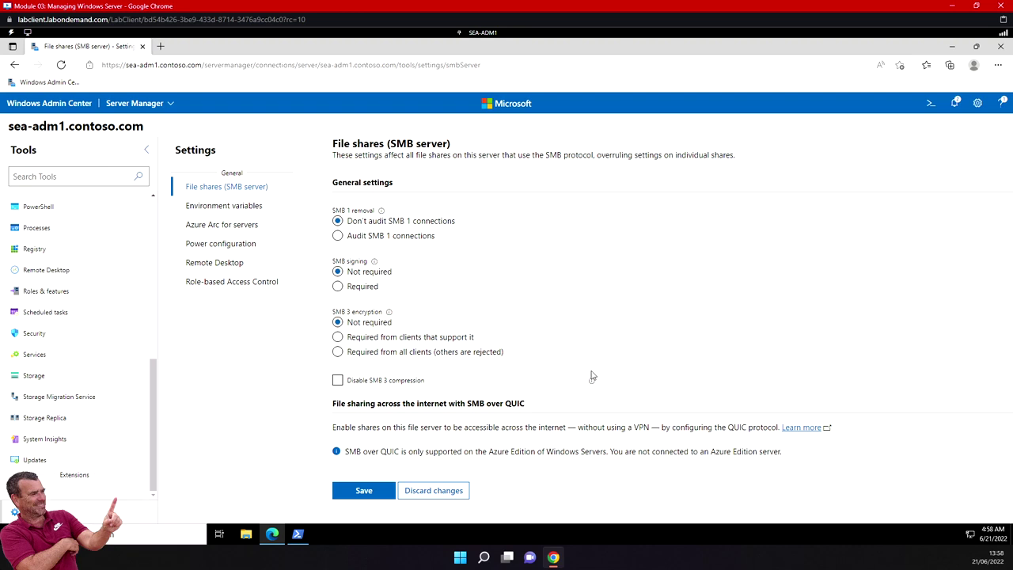
click(224, 267)
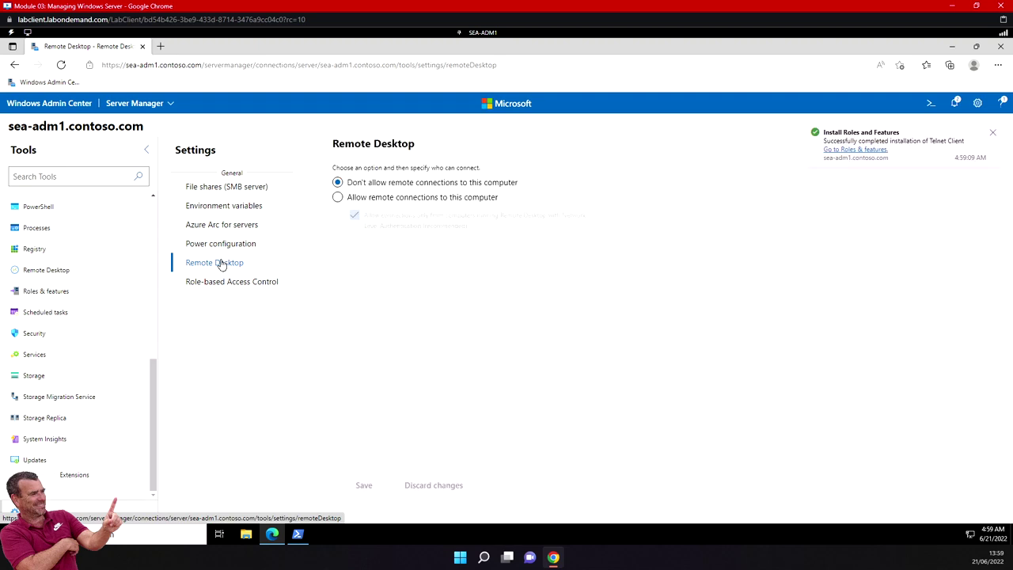
Select 'Allow remote connections to this computer' for sea-adm1 and save the change.
click(338, 198)
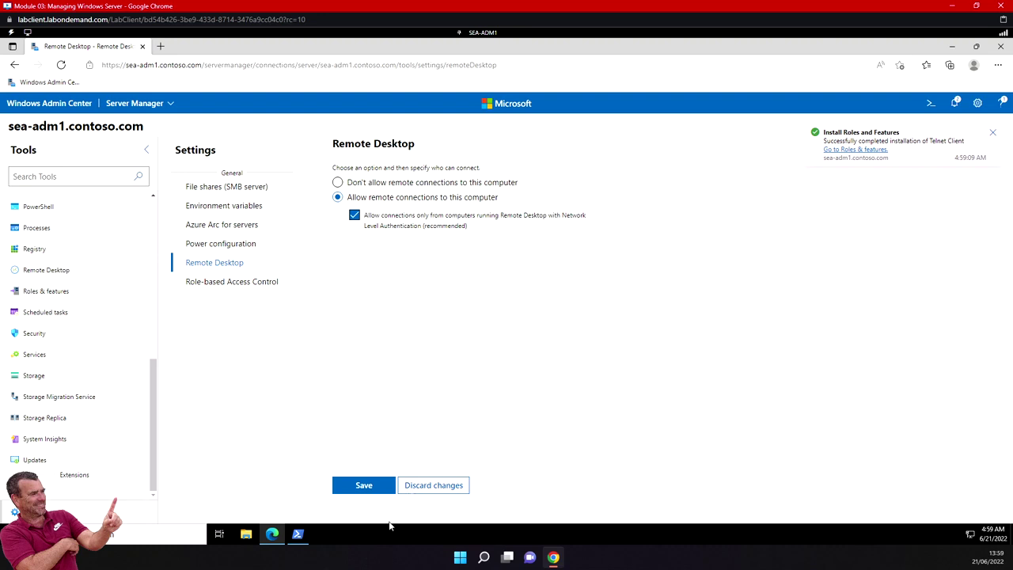
click(365, 485)
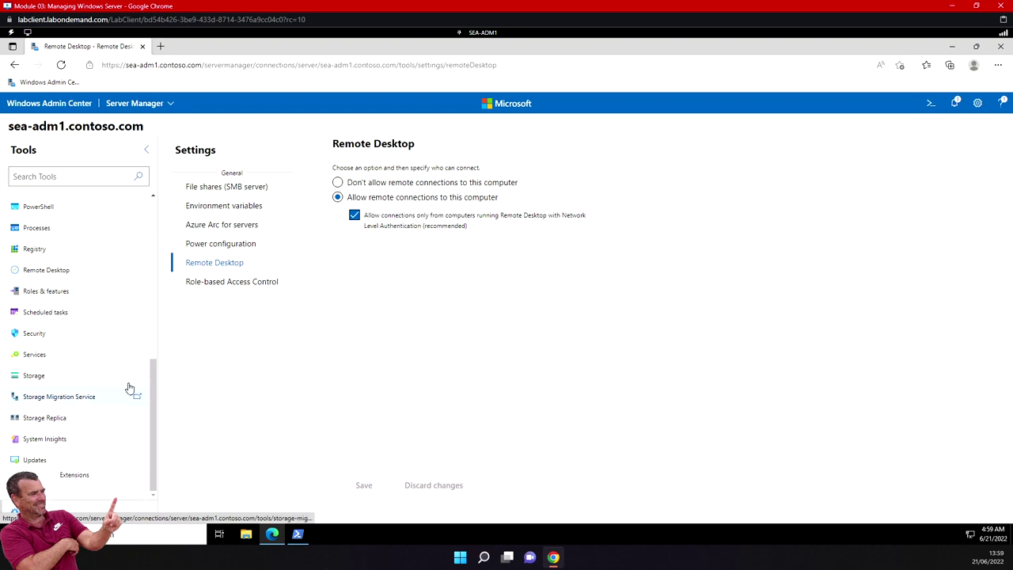
scroll(150, 376, up, 1)
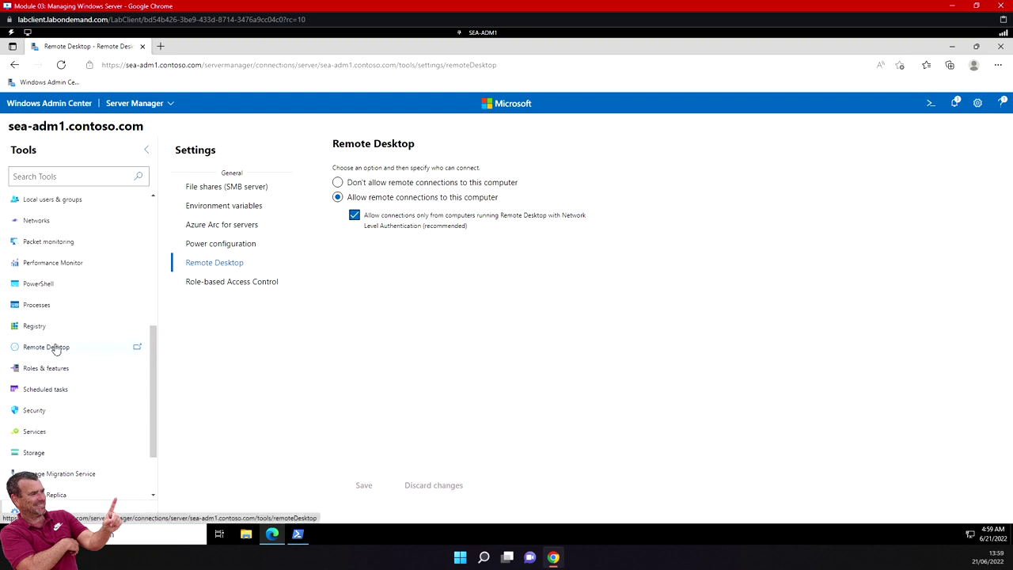
Open the Remote Desktop tool for sea-adm1 and focus its sign-in Password field.
click(56, 347)
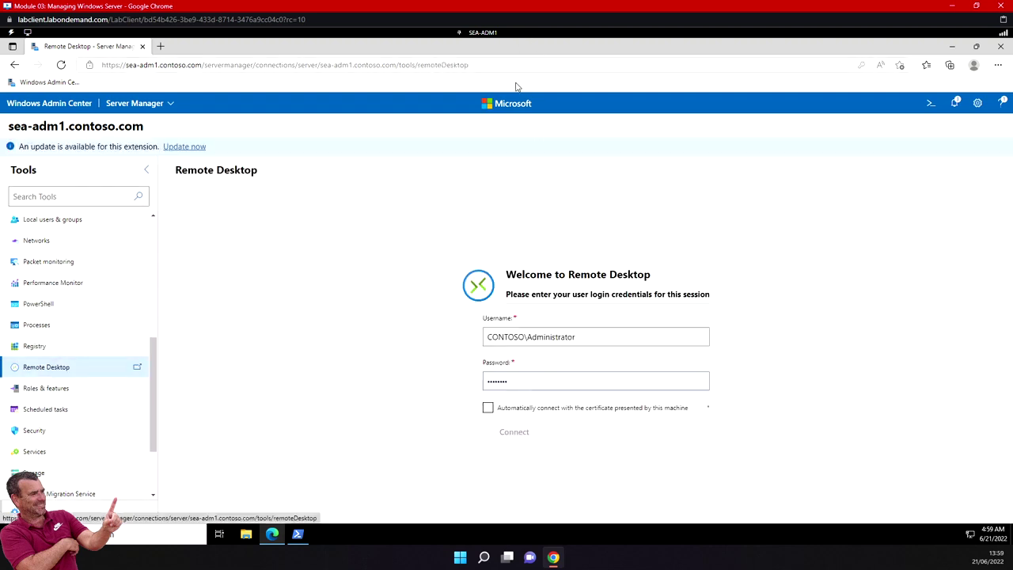
click(519, 381)
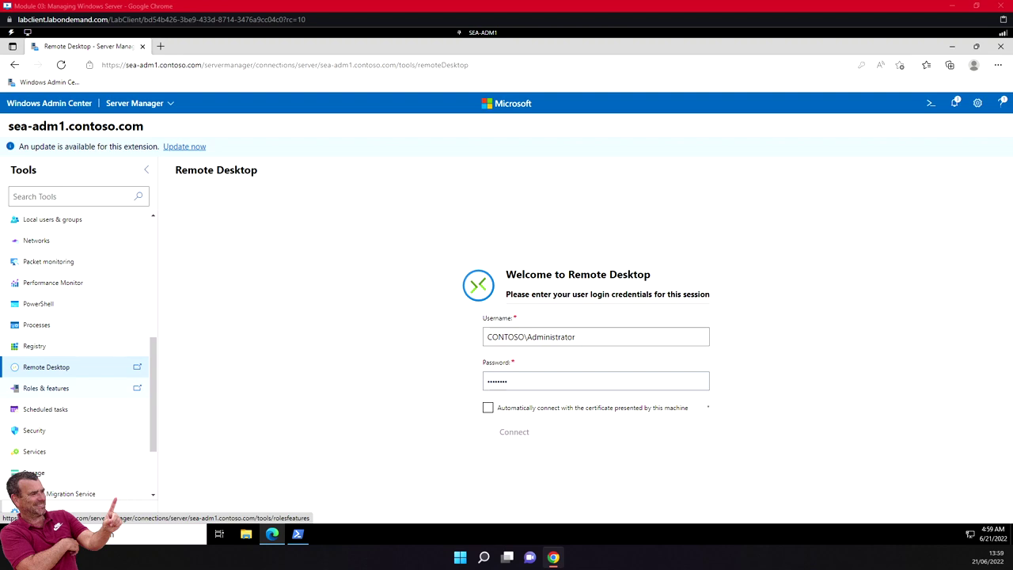
Switch to sea-dc1.contoso.com from All connections and show its Remote Desktop settings.
click(57, 109)
click(130, 105)
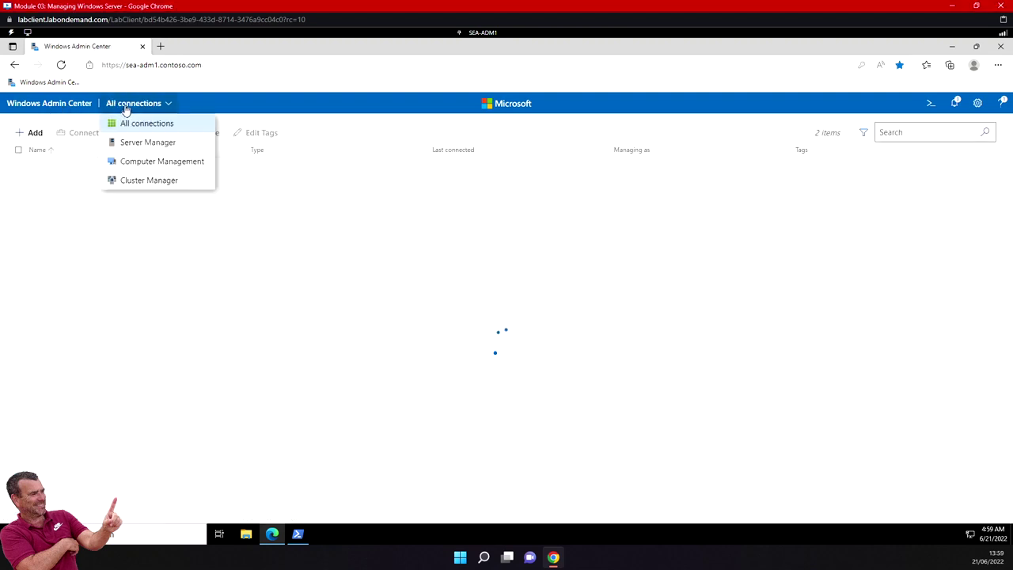
click(70, 219)
click(71, 183)
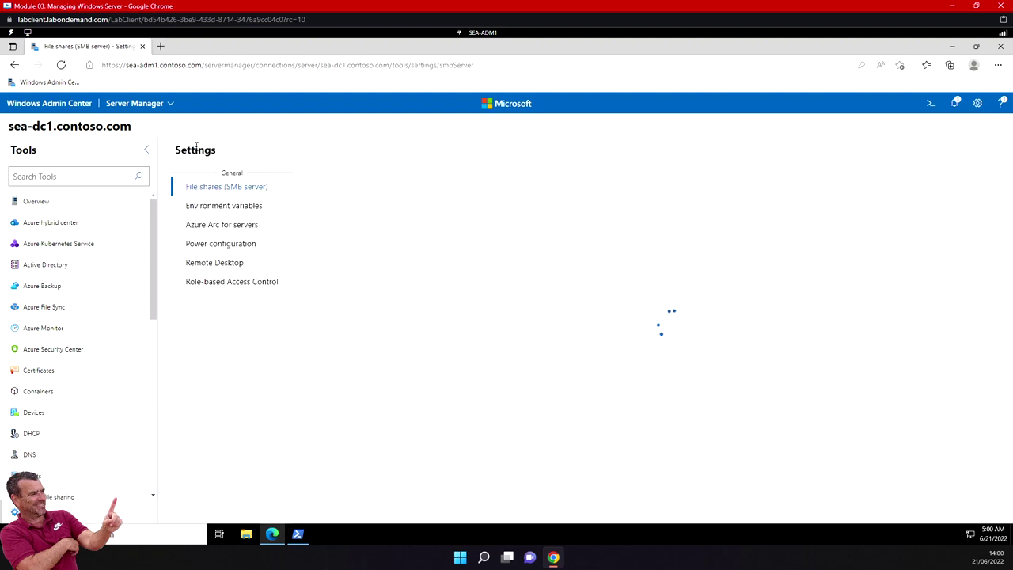
click(238, 265)
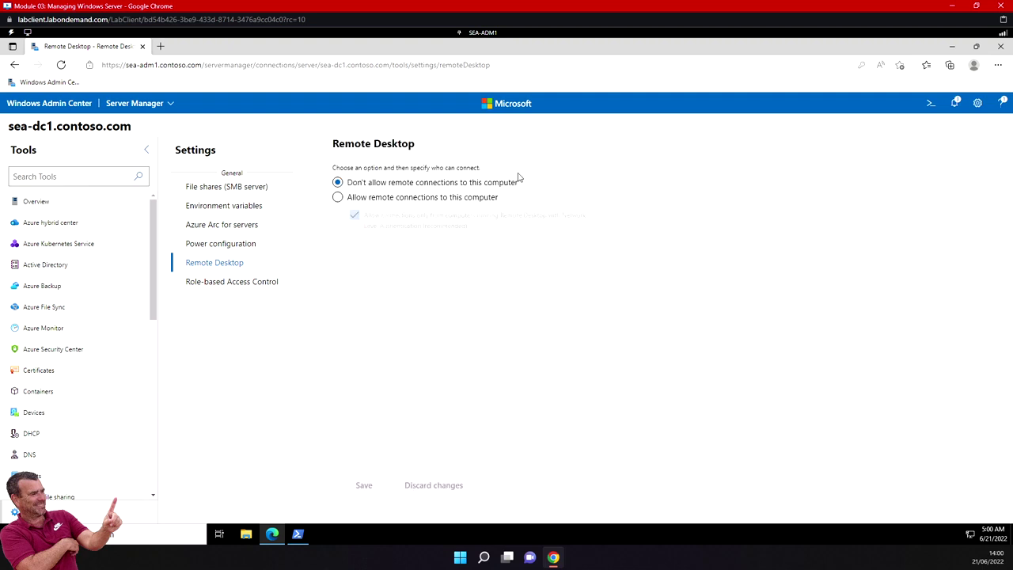
Allow and save remote connections on sea-dc1, then open its Remote Desktop tool.
click(338, 197)
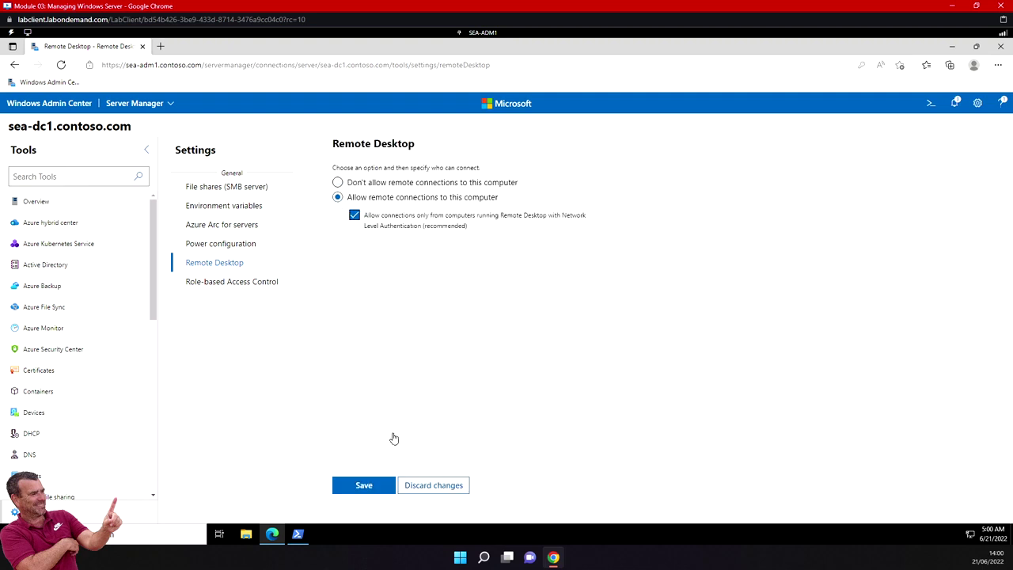
click(364, 486)
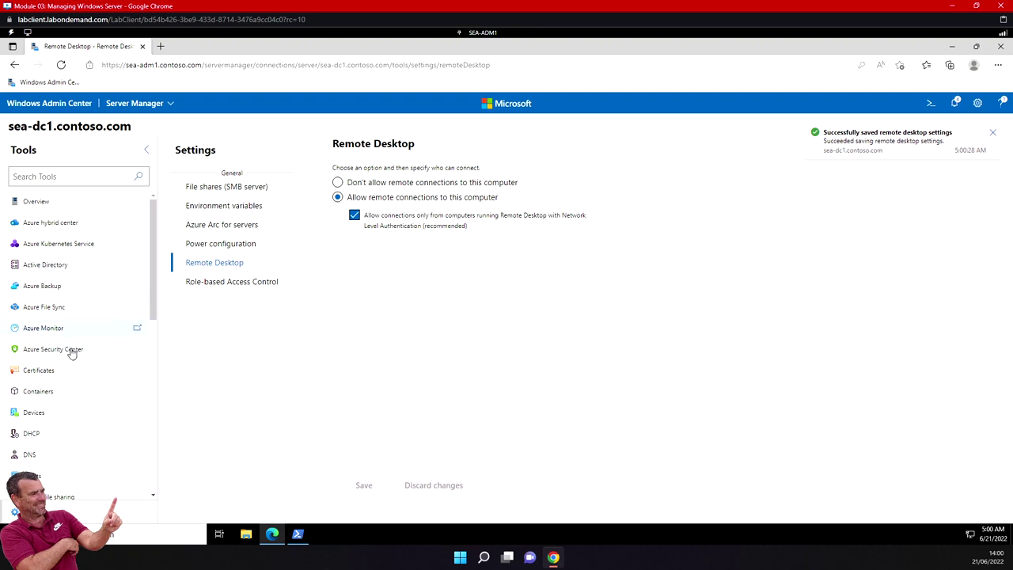
scroll(76, 352, down, 3)
click(93, 477)
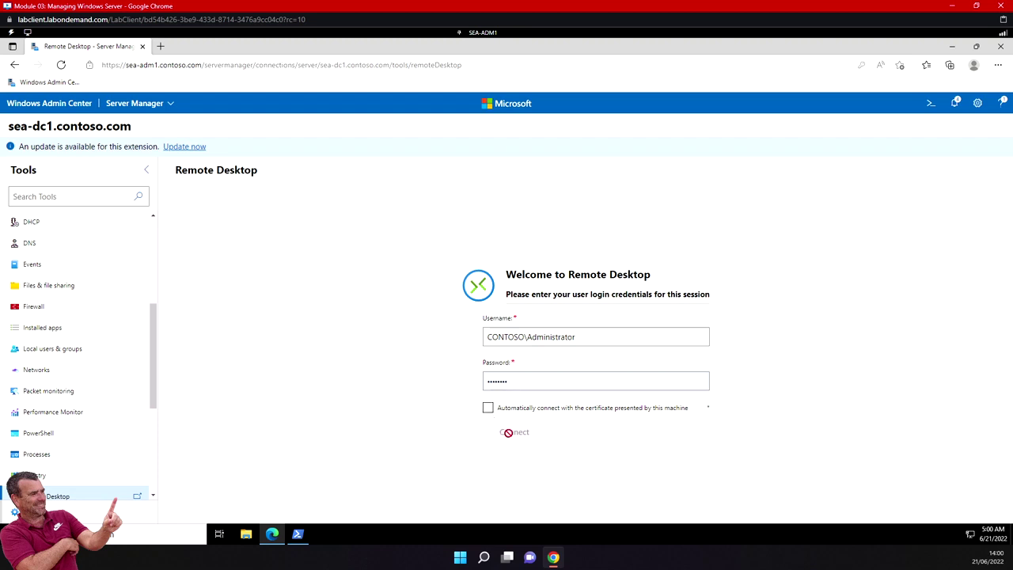
Re-enter the administrator password, trust sea-dc1's certificate, and connect the Remote Desktop session.
click(513, 380)
drag(555, 380, 464, 387)
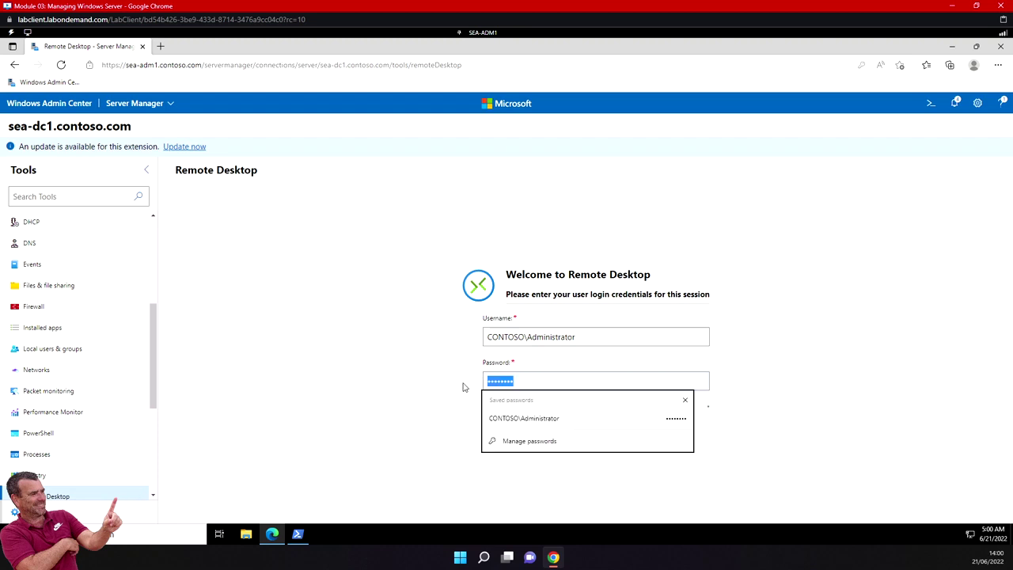
text(Pa55w.)
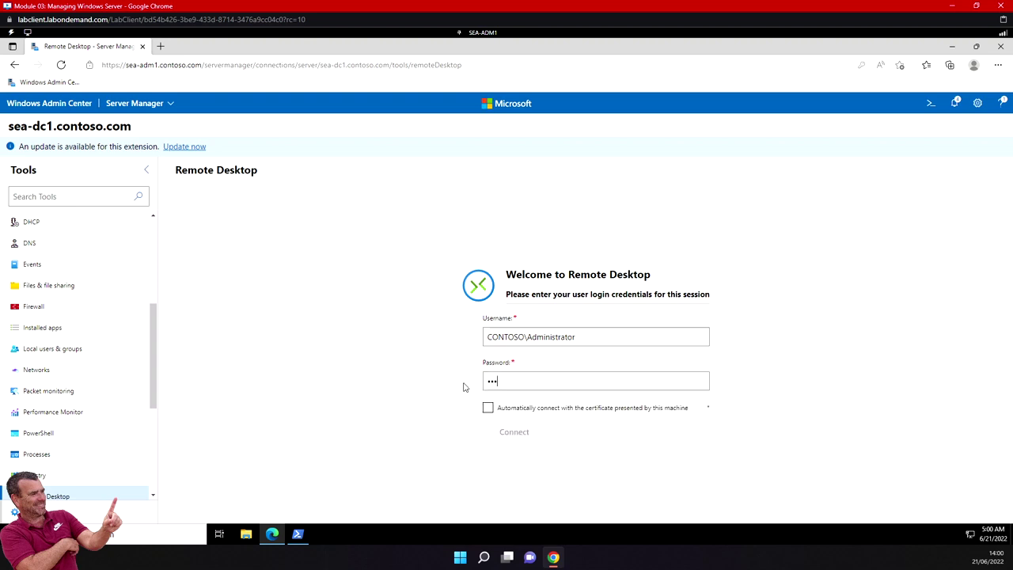
text(rd)
click(487, 409)
click(616, 466)
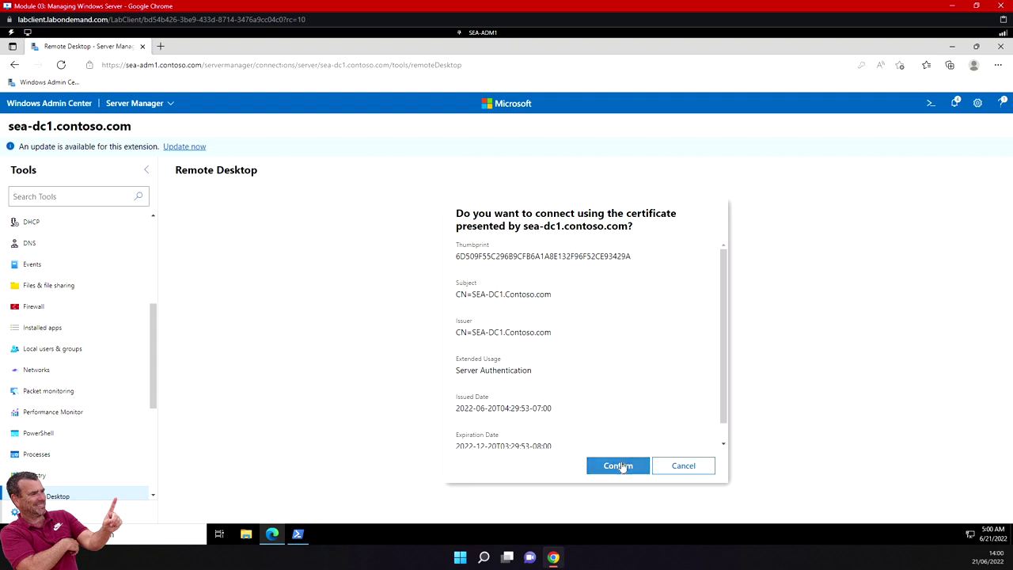
click(533, 439)
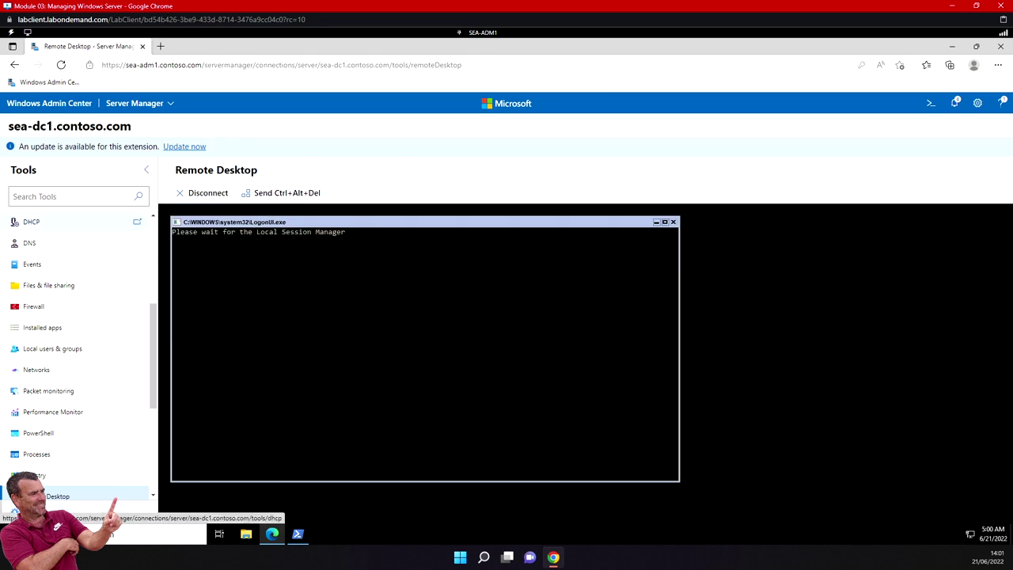
Disconnect the sea-dc1 Remote Desktop session and return to the Administrator PowerShell console.
click(215, 194)
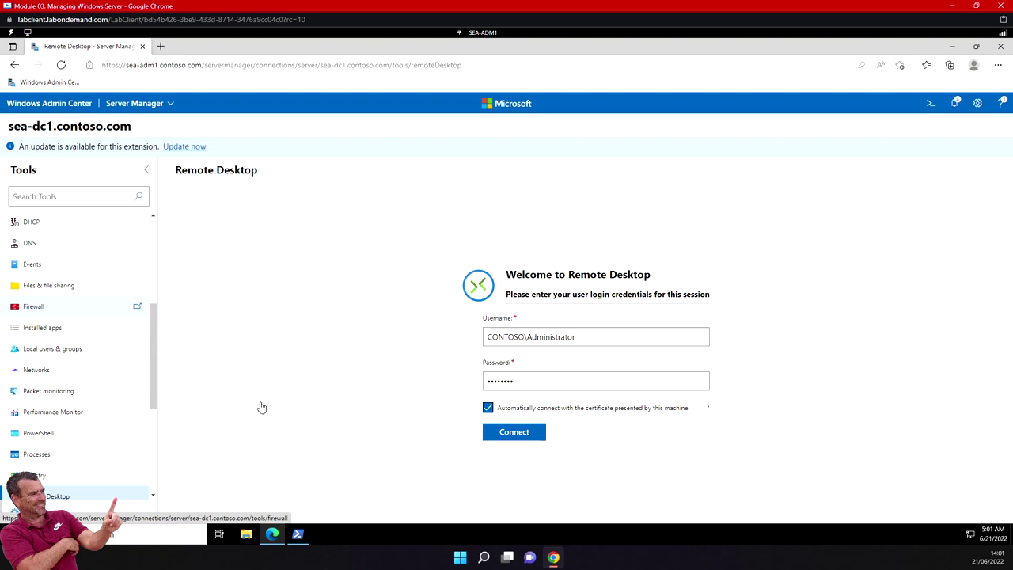
click(298, 535)
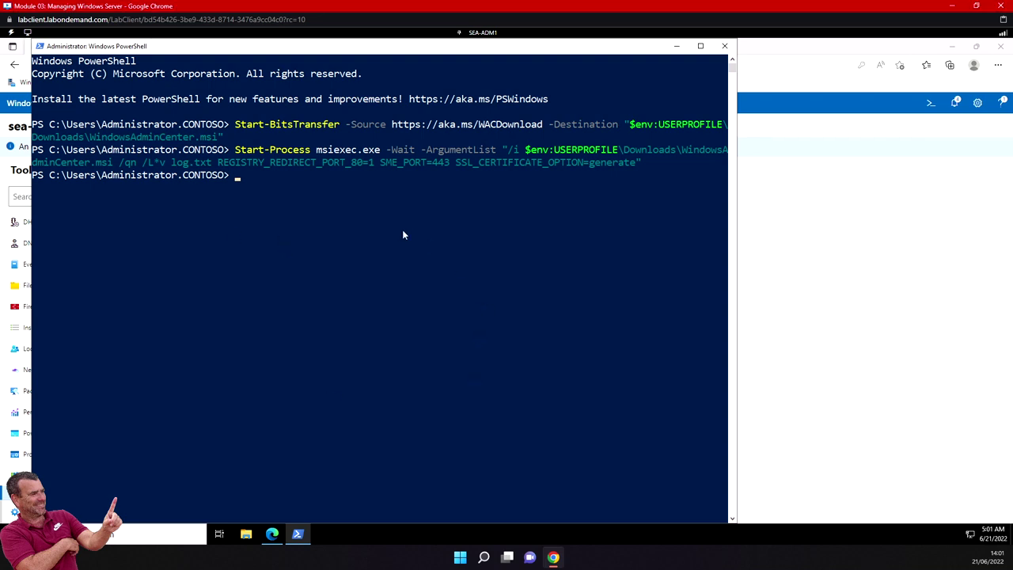
Open a remote PowerShell session on SEA-DC1 and check the AppIDSvc service status.
text(Enter-PSSession -ComputerName SEA-DC1)
key(Return)
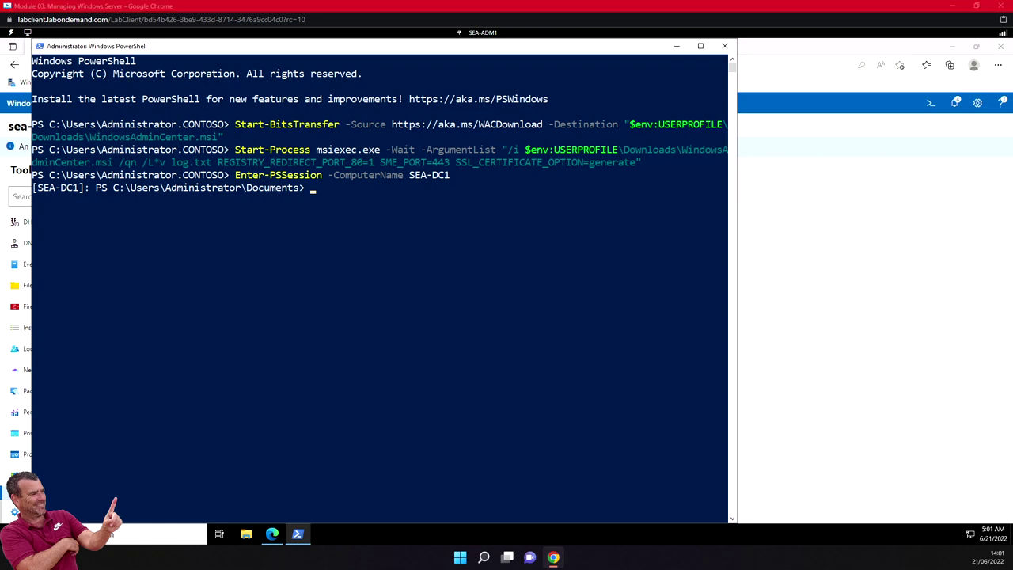
right_click(342, 208)
key(Return)
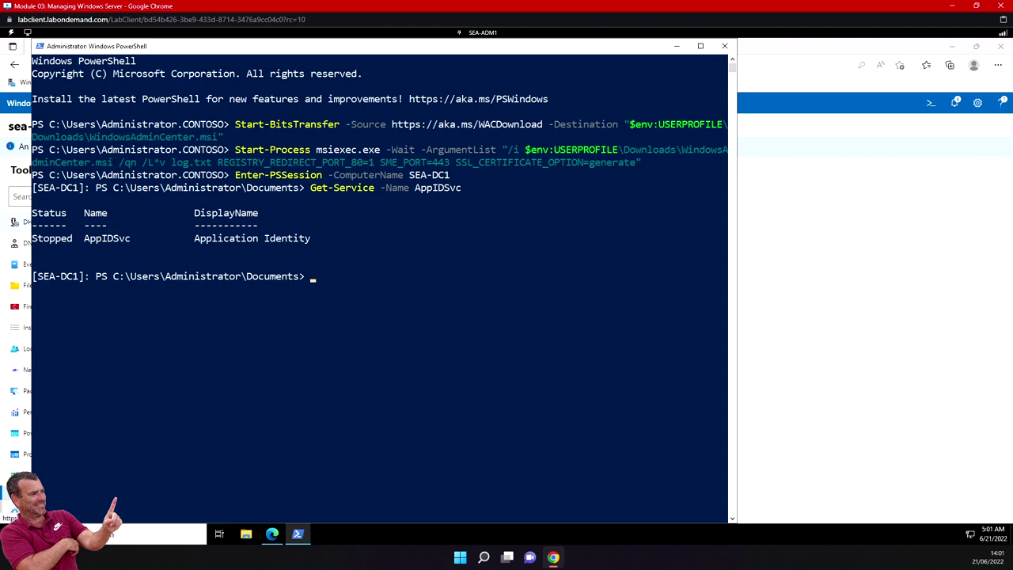
Start AppIDSvc with Start-Service and confirm with gsv that it shows Running.
right_click(358, 299)
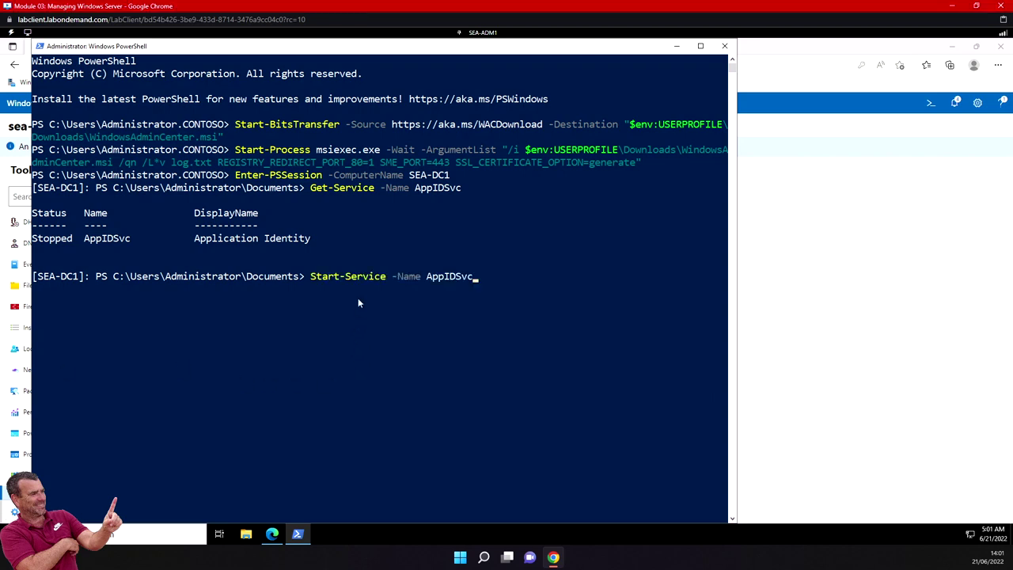
key(Return)
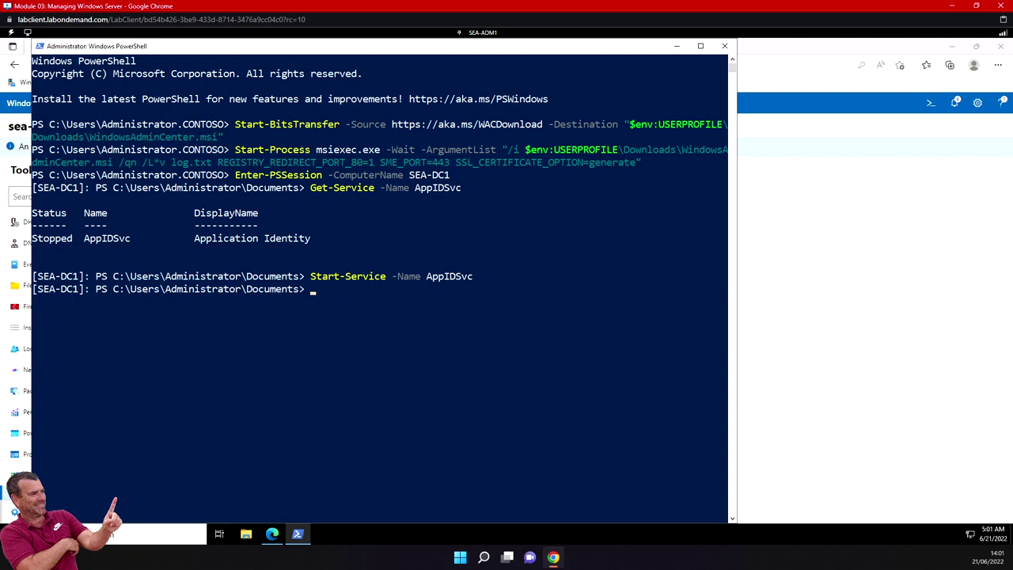
text(gsv A)
text(ppIDSvc)
key(Return)
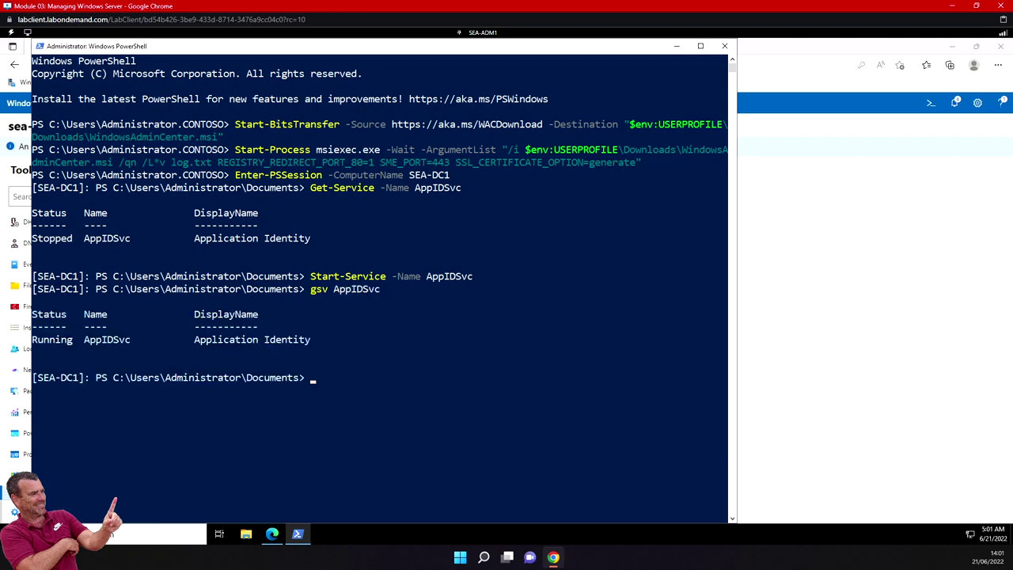